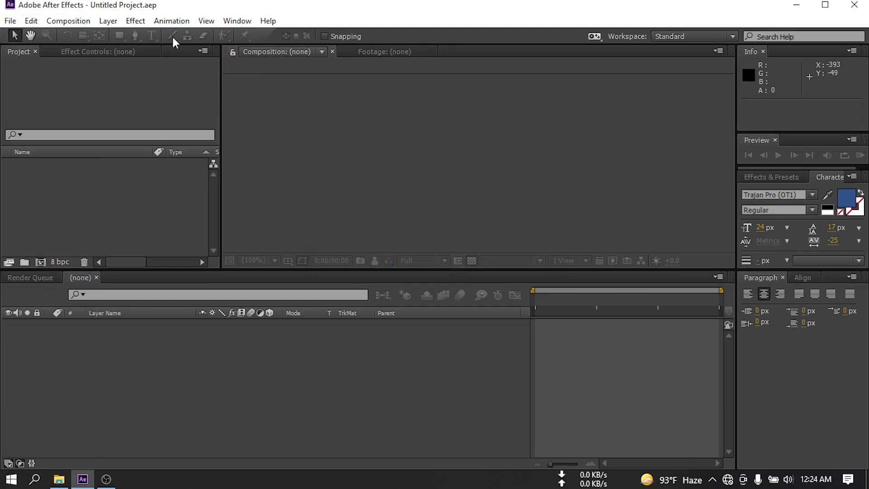
# Create a 1920 x 1080 composition named main at 30 fps with a 10-second duration
pyautogui.click(69, 21)
pyautogui.click(75, 34)
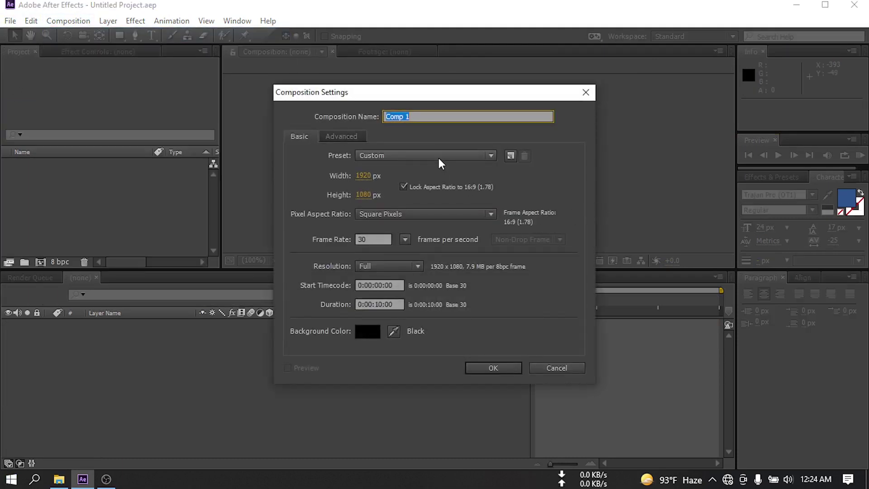
pyautogui.write('main')
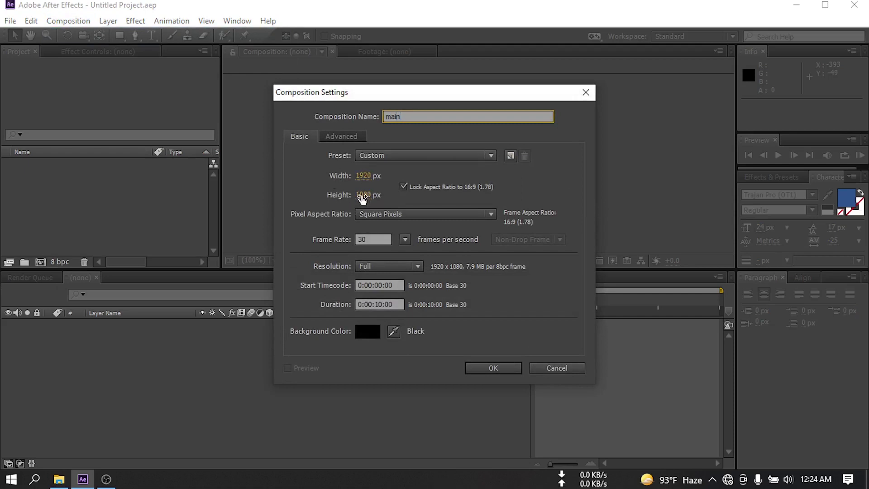
pyautogui.click(373, 239)
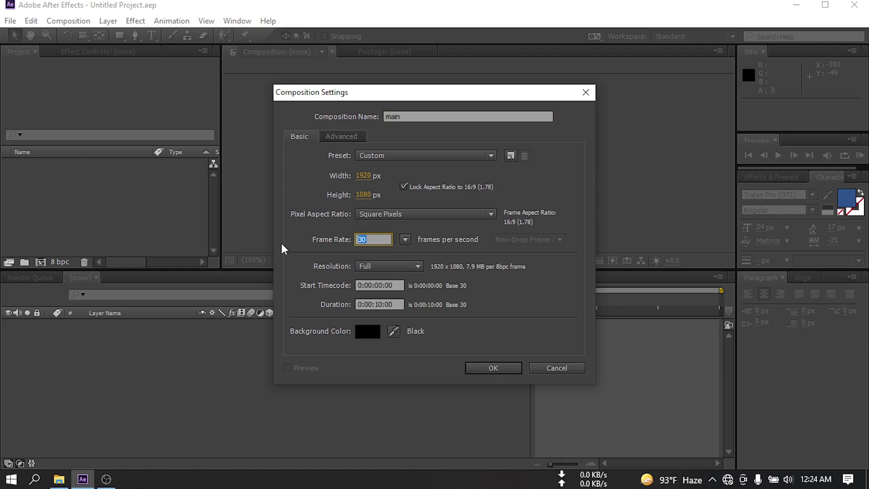
pyautogui.moveTo(395, 305); pyautogui.dragTo(373, 302)
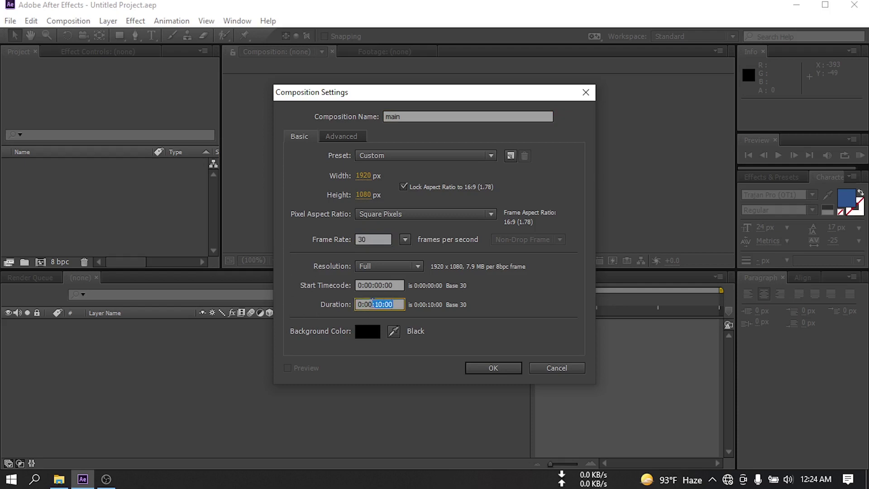
pyautogui.click(499, 369)
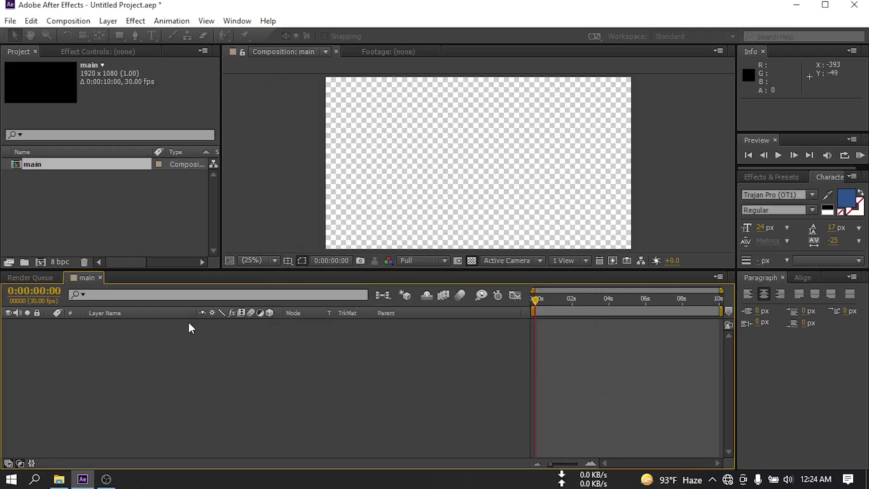
# Add a black 1920 x 1080 solid layer named BG to the main composition
pyautogui.rightClick(120, 388)
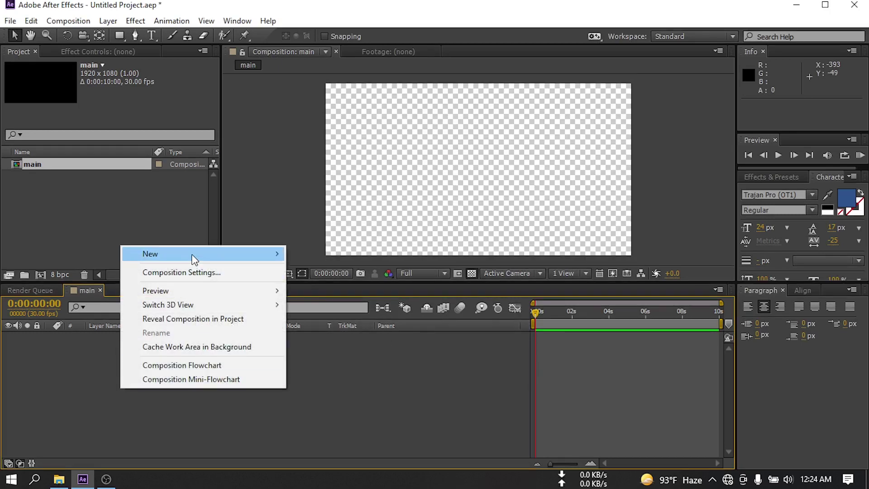
pyautogui.moveTo(194, 259)
pyautogui.click(355, 287)
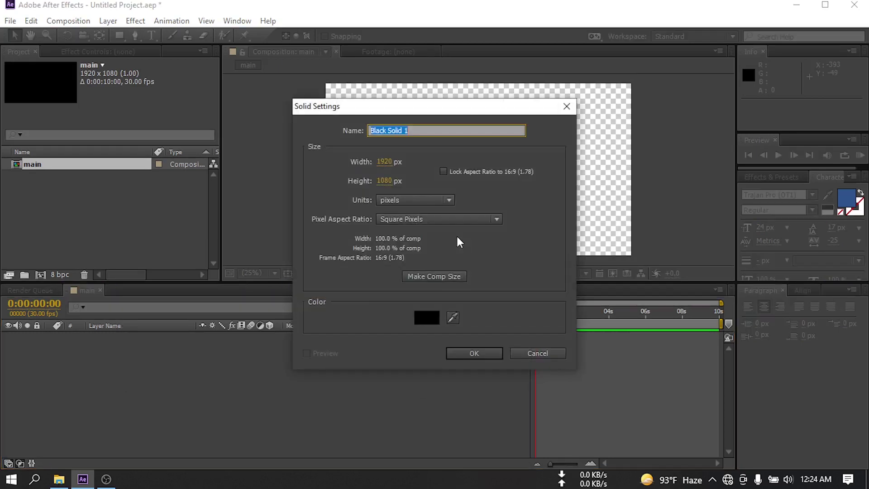
pyautogui.write('BG')
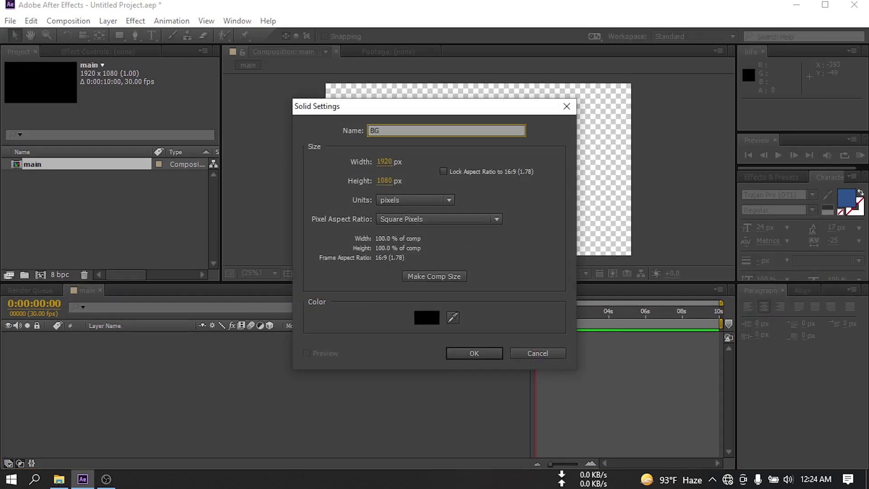
pyautogui.click(429, 318)
pyautogui.moveTo(318, 317); pyautogui.dragTo(226, 448)
pyautogui.click(534, 289)
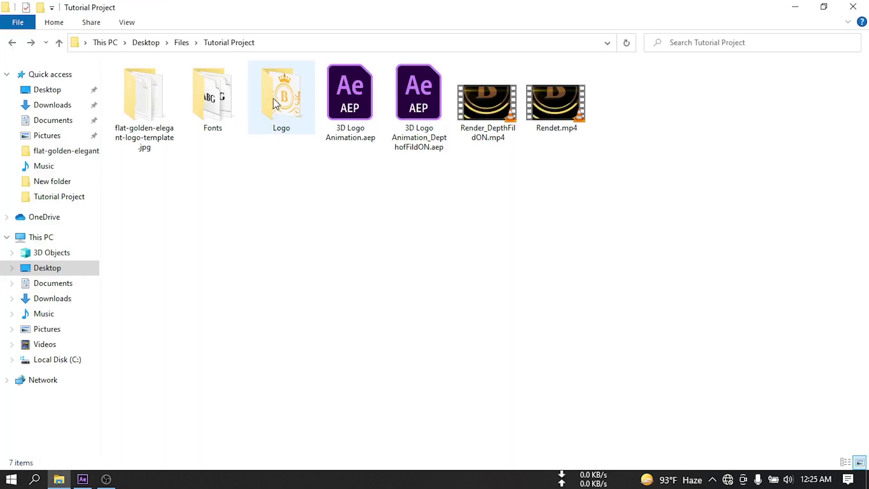
# Import logo.png from the Tutorial Project's Logo folder and place it above the BG layer in the main composition
pyautogui.doubleClick(279, 93)
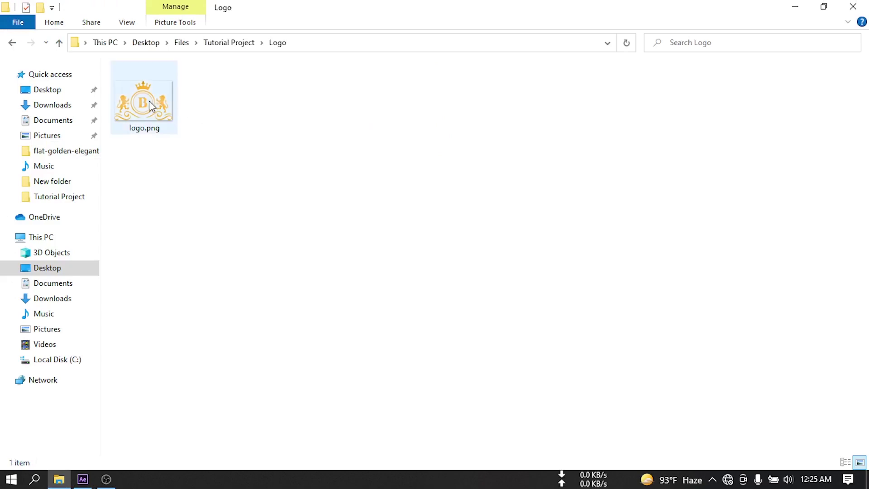
pyautogui.moveTo(149, 101); pyautogui.dragTo(54, 233)
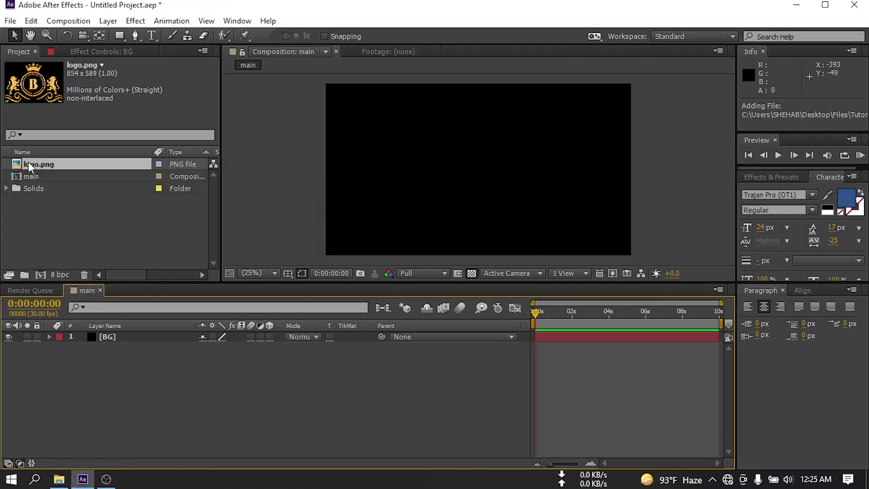
pyautogui.moveTo(28, 164); pyautogui.dragTo(108, 336)
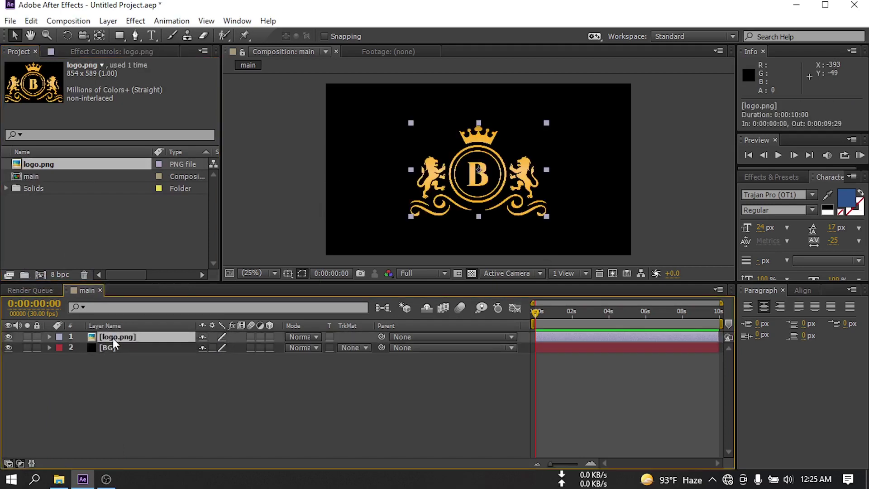
# Auto-trace the logo.png layer's alpha channel for the current frame, applying the masks to a new layer
pyautogui.click(108, 20)
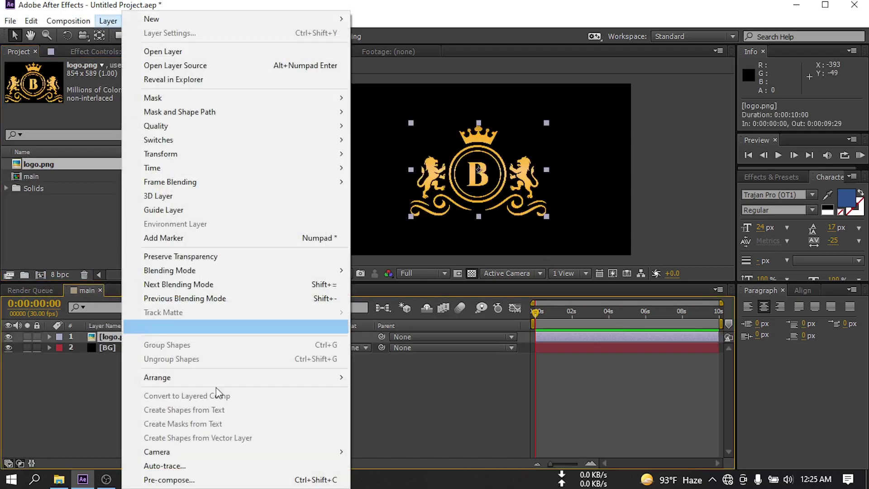
pyautogui.click(181, 466)
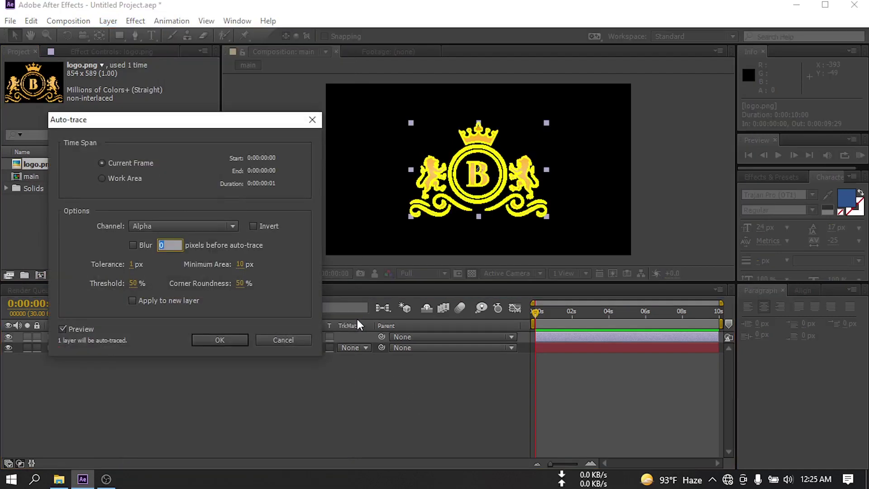
pyautogui.click(133, 301)
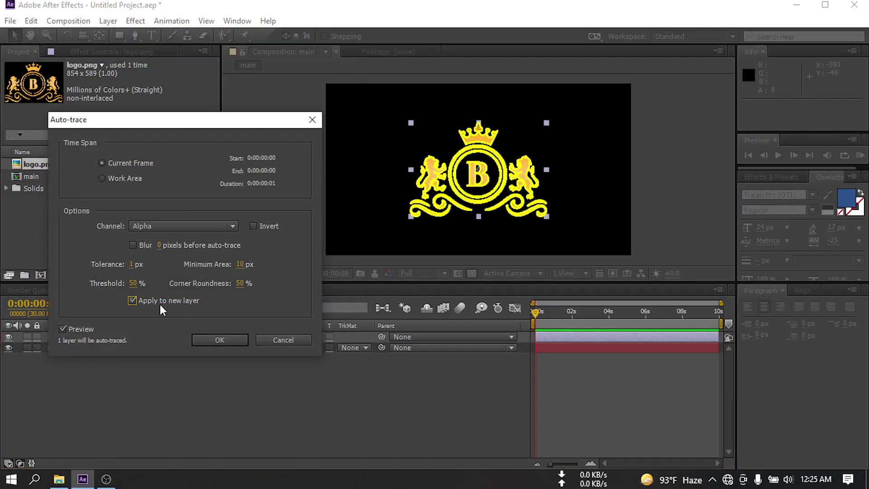
pyautogui.click(70, 331)
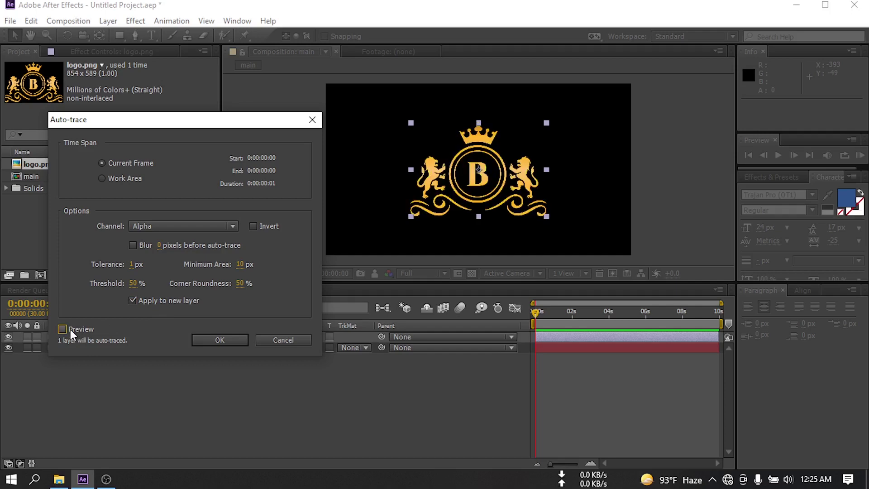
pyautogui.click(71, 330)
pyautogui.click(217, 339)
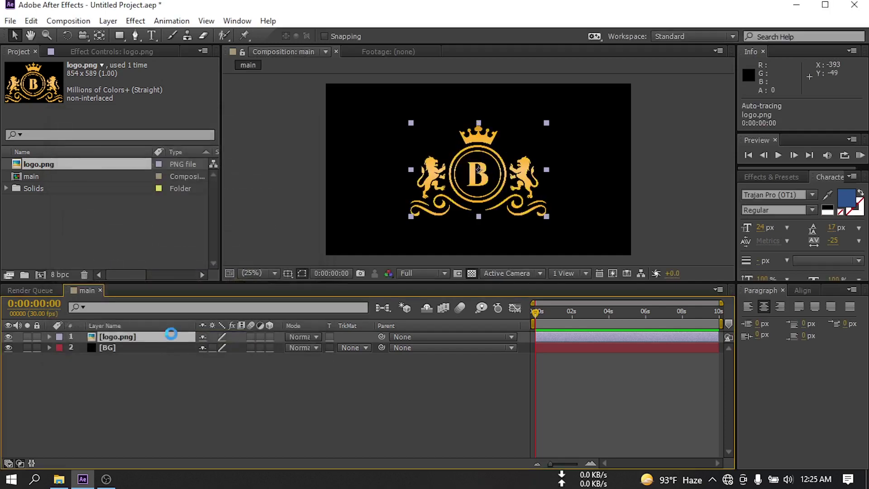
# Hide the original logo.png layer and rename the auto-traced layer as Logo mask
pyautogui.click(105, 347)
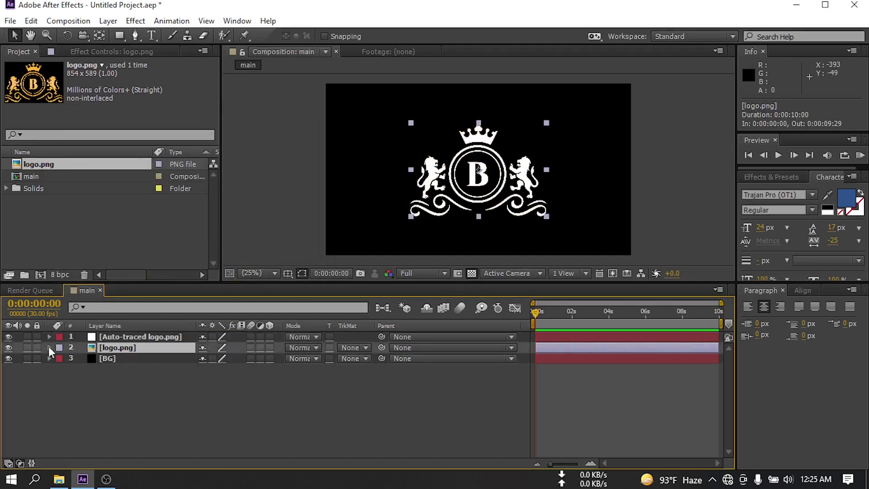
pyautogui.click(8, 347)
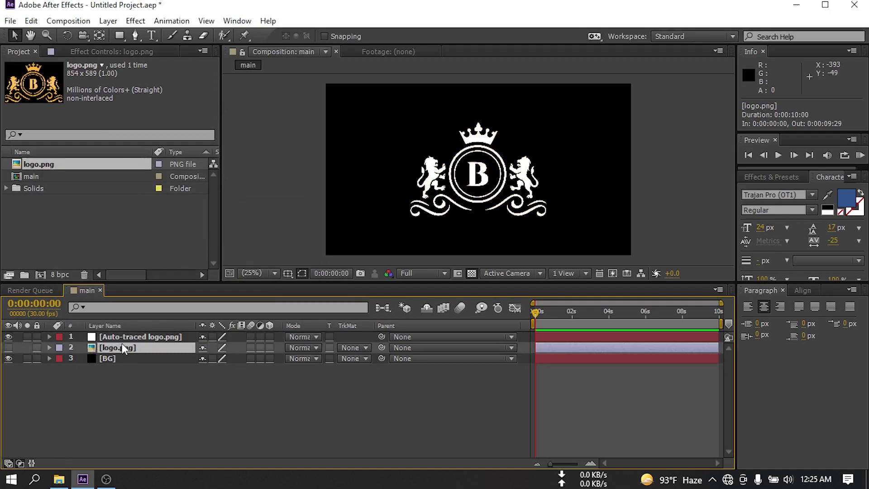
pyautogui.click(133, 336)
pyautogui.rightClick(133, 337)
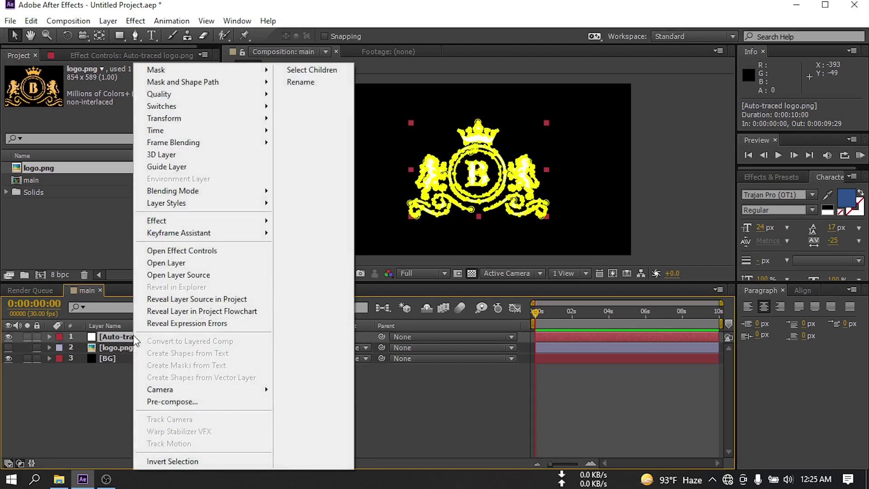
pyautogui.click(304, 82)
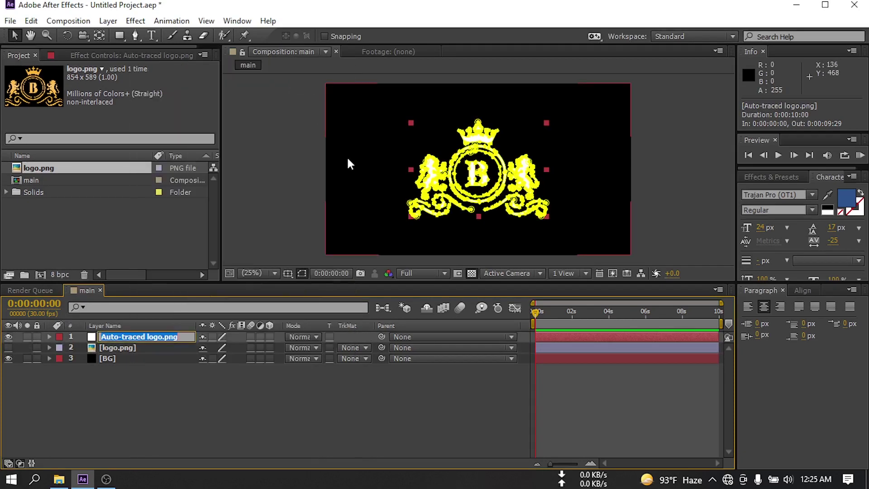
pyautogui.write('Logo mask')
# Delete the logo.png layer from the composition and add a black 1920 x 1080 solid named Element 3D
pyautogui.click(110, 349)
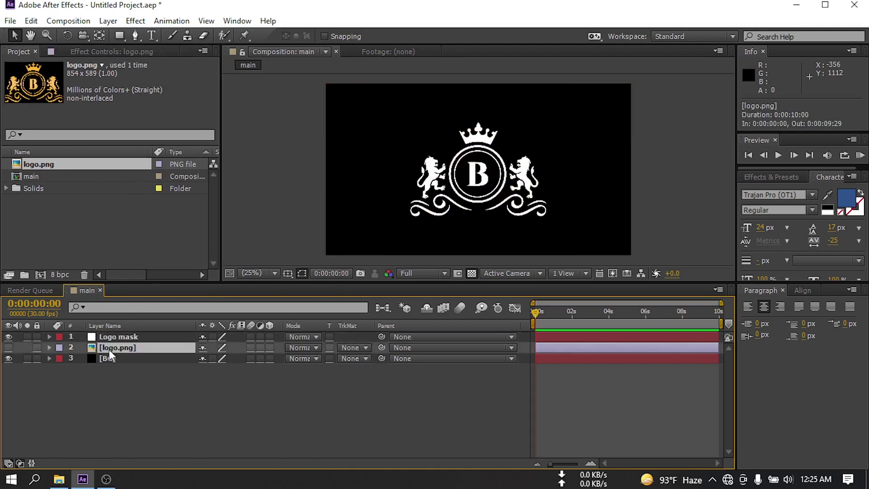
pyautogui.press('Delete')
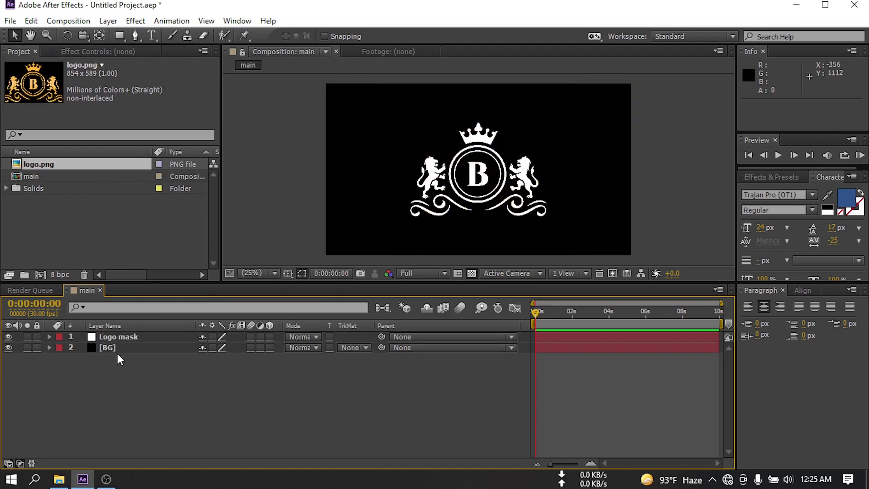
pyautogui.rightClick(105, 367)
pyautogui.moveTo(172, 234)
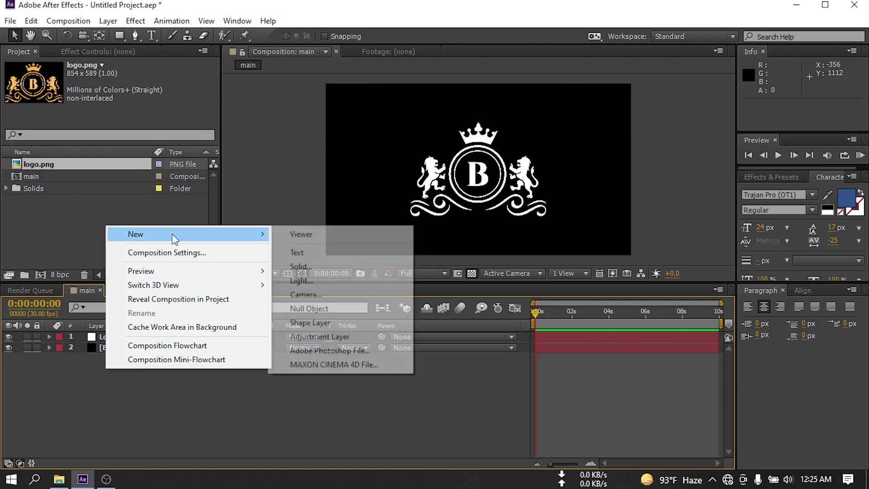
pyautogui.click(330, 269)
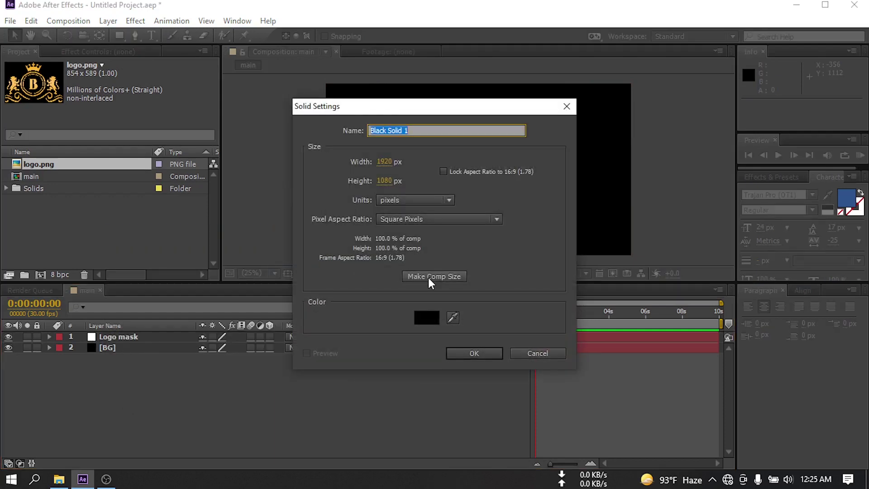
pyautogui.write('Element 3D')
pyautogui.click(491, 350)
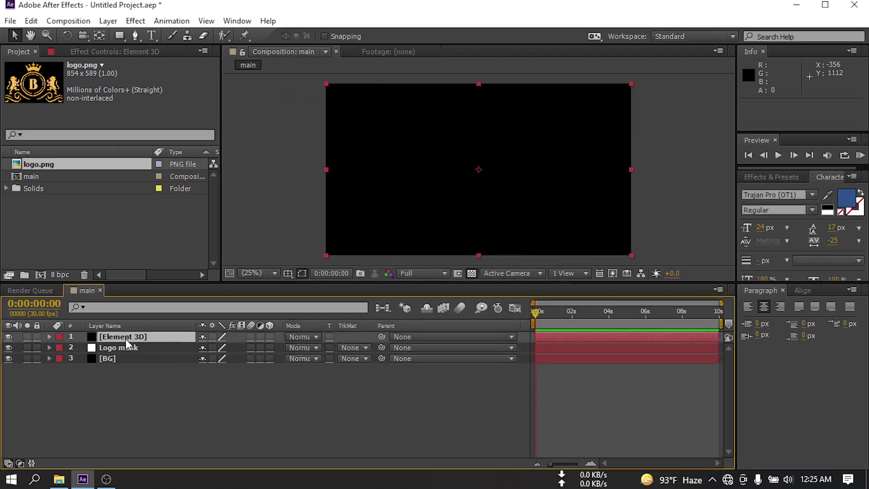
# Hide the Logo mask layer and apply the Video Copilot Element effect to the Element 3D layer
pyautogui.click(128, 347)
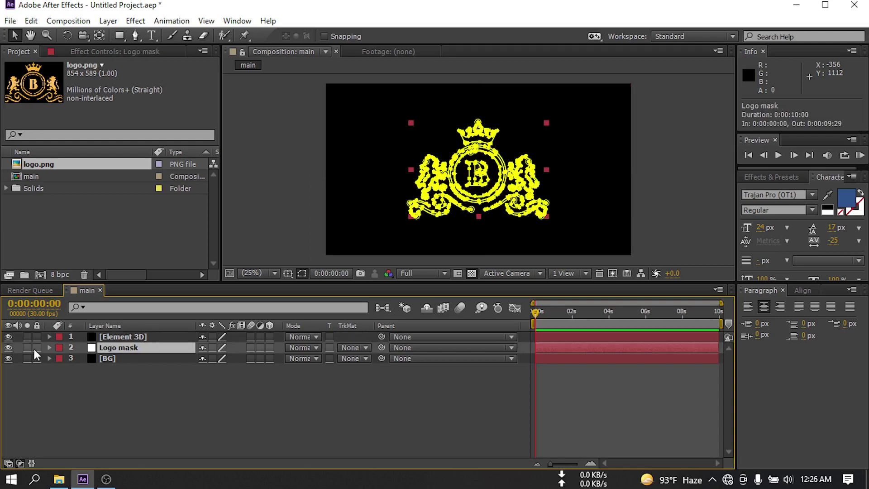
pyautogui.click(9, 348)
pyautogui.click(102, 337)
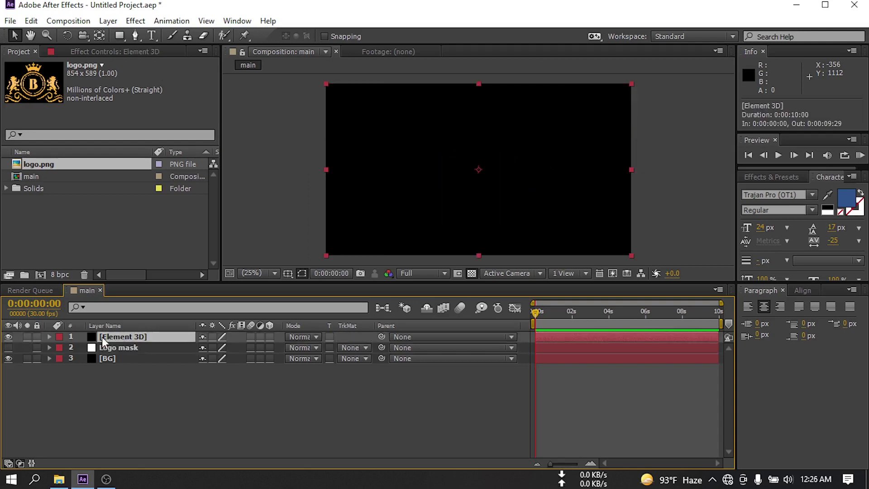
pyautogui.click(138, 20)
pyautogui.moveTo(164, 430)
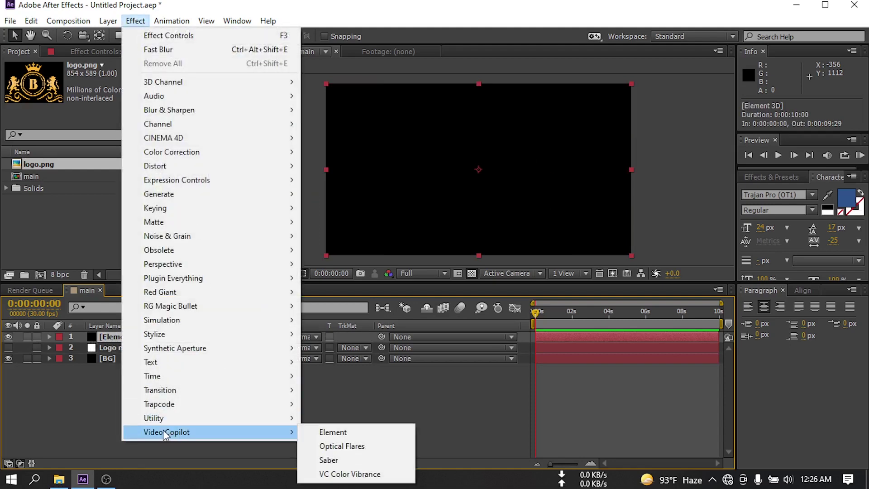
pyautogui.click(340, 432)
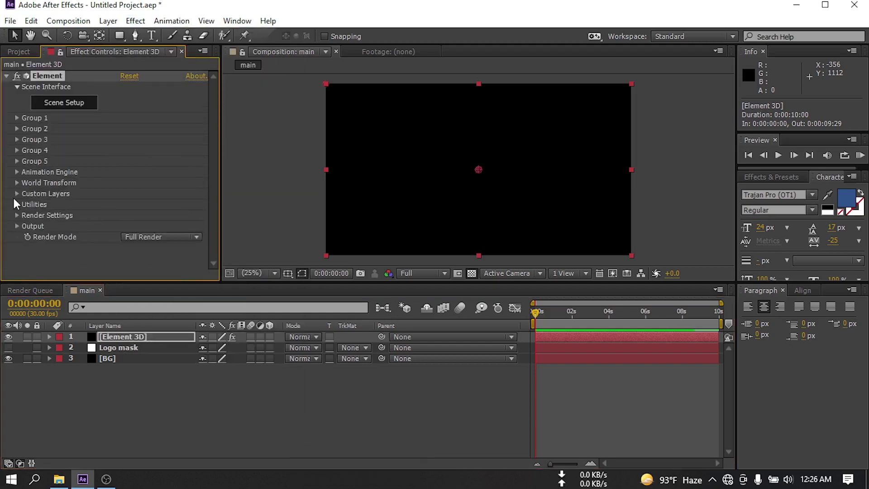
# Assign the Logo mask layer as Path Layer 1 in the Element effect's custom text and masks
pyautogui.click(18, 194)
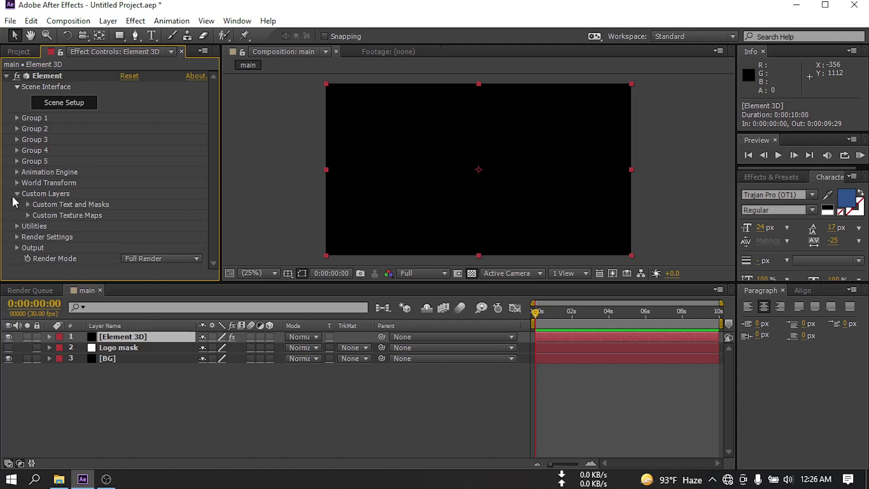
pyautogui.click(27, 205)
pyautogui.scroll(-3, 83, 134)
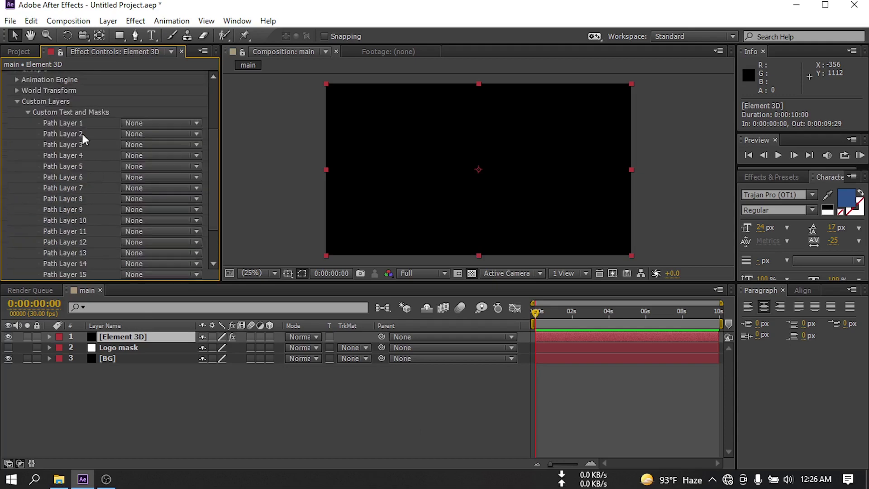
pyautogui.click(142, 123)
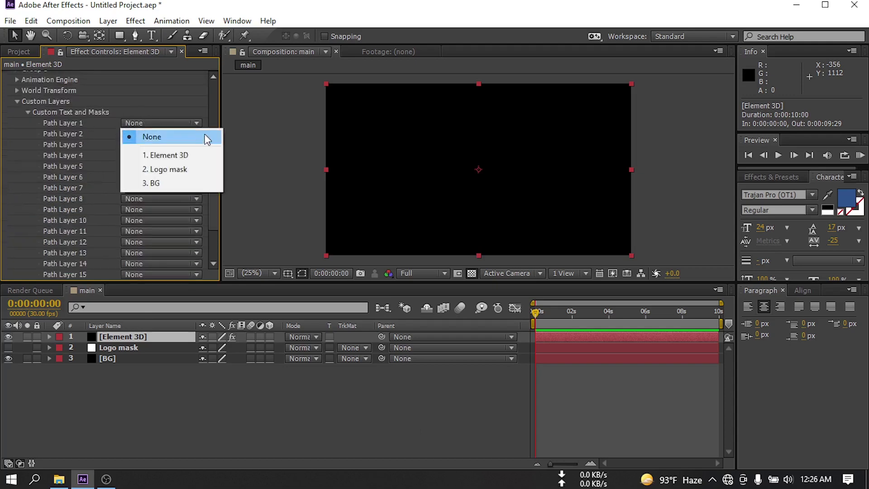
pyautogui.click(171, 170)
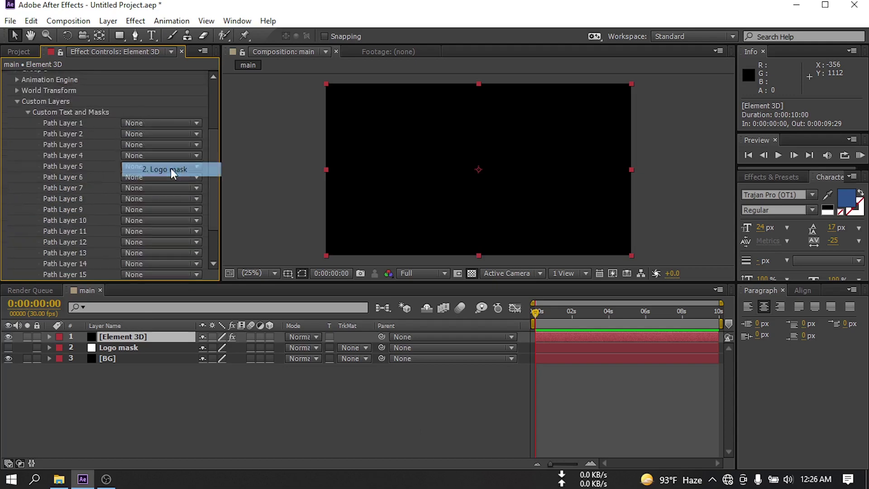
pyautogui.click(17, 101)
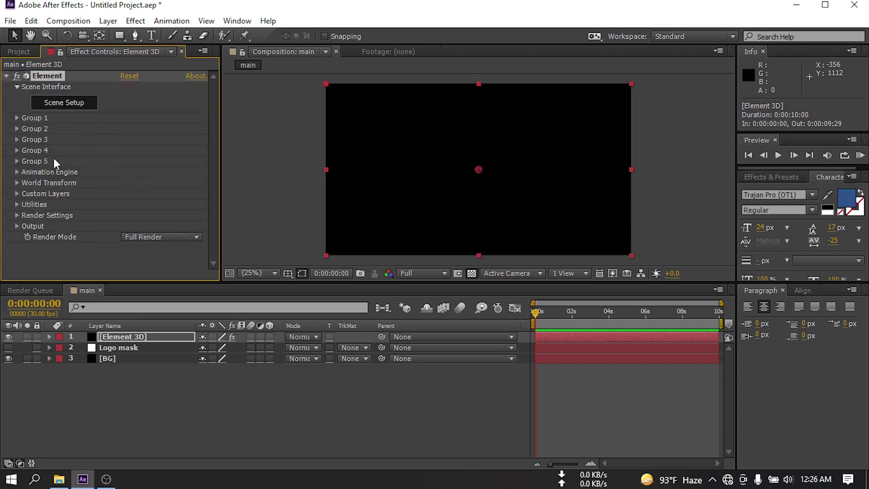
# Open the Element scene setup and extrude the logo mask path into a 3D model
pyautogui.click(69, 108)
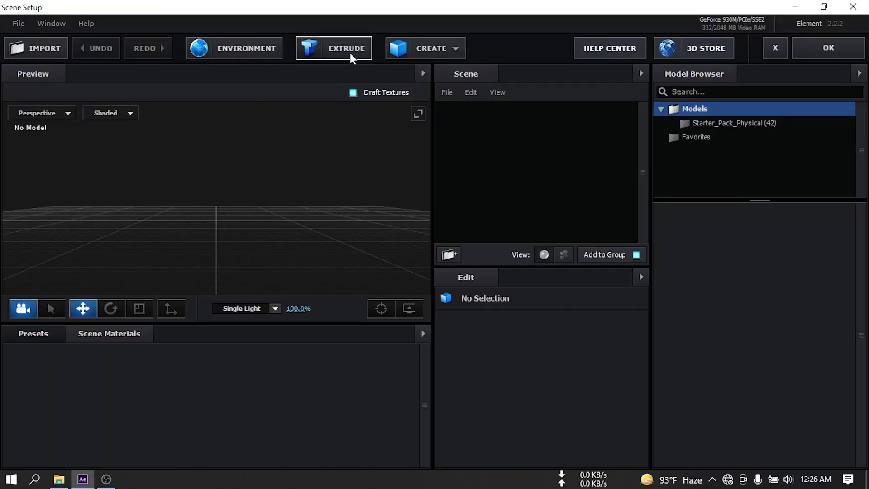
pyautogui.click(350, 54)
pyautogui.moveTo(264, 162); pyautogui.dragTo(320, 158)
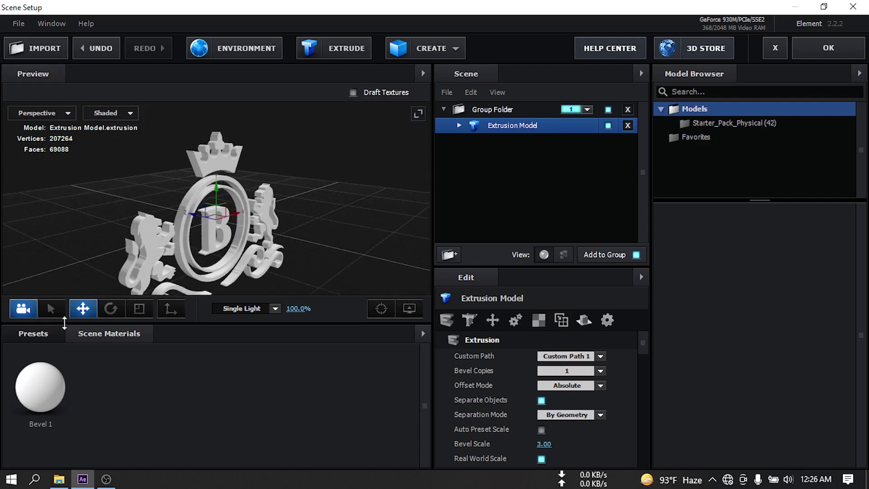
# Apply the Gold_Stripes preset from the Physical bevels to the Extrusion Model
pyautogui.click(39, 336)
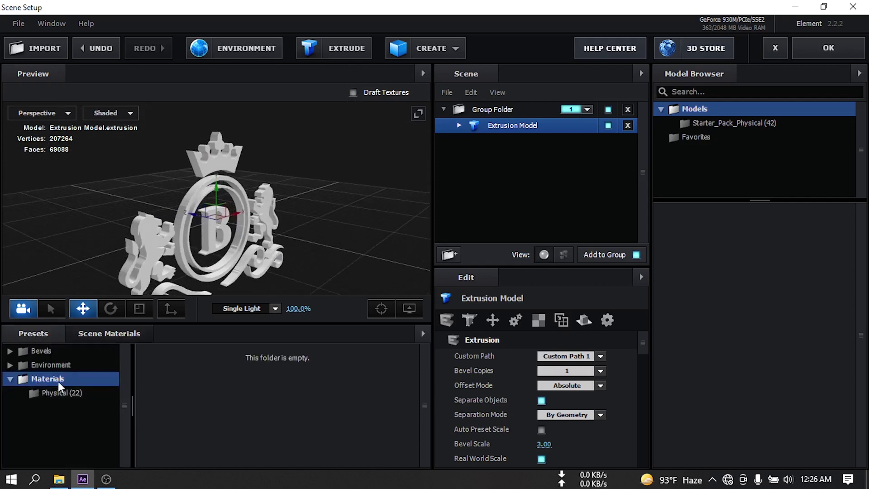
pyautogui.click(36, 352)
pyautogui.click(59, 365)
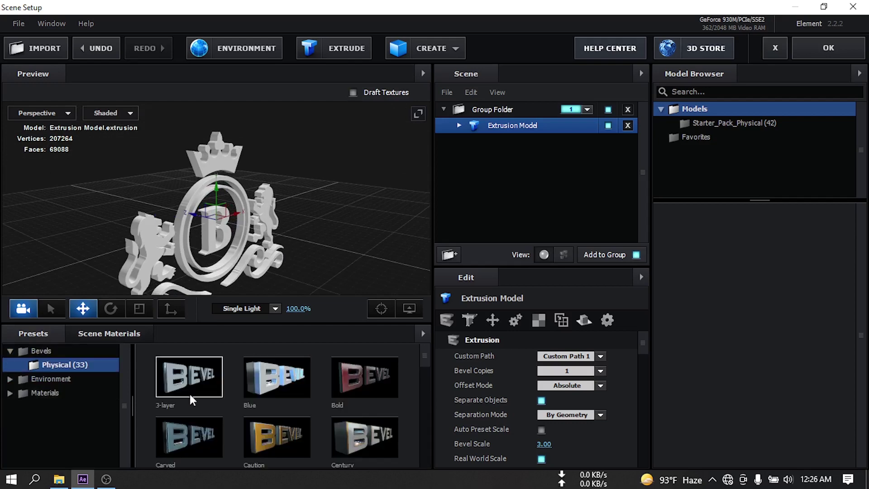
pyautogui.scroll(-5, 318, 431)
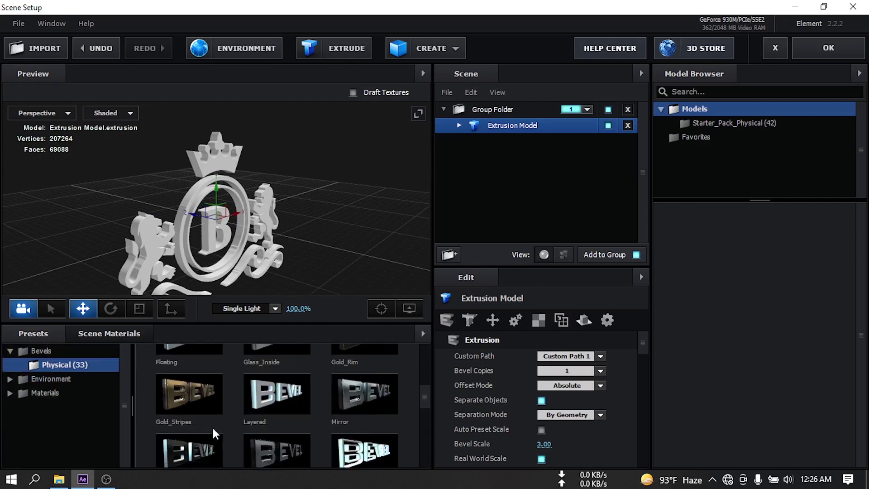
pyautogui.moveTo(188, 392); pyautogui.dragTo(504, 126)
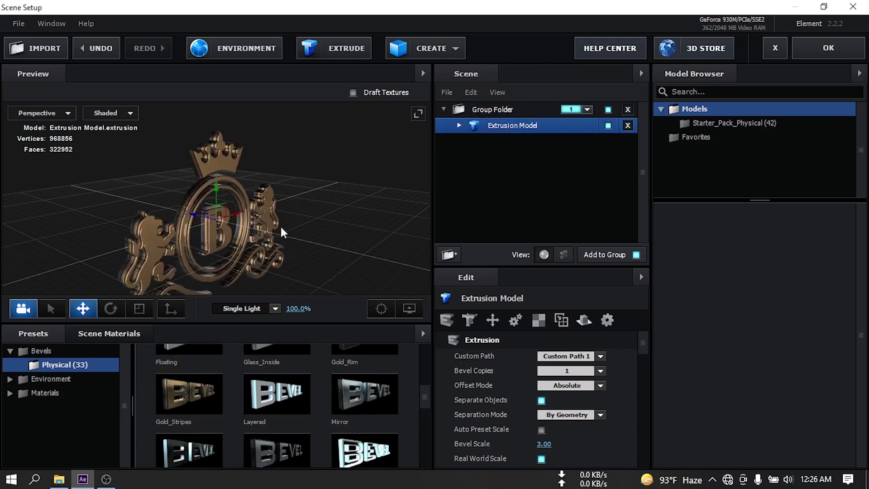
pyautogui.moveTo(281, 225); pyautogui.dragTo(261, 237)
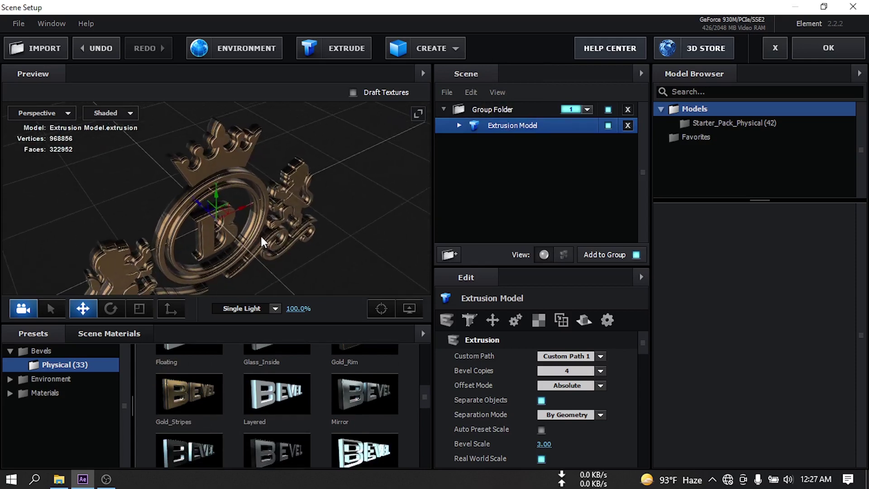
# Set the scene preview lighting to Cinema and accept the scene setup
pyautogui.click(274, 309)
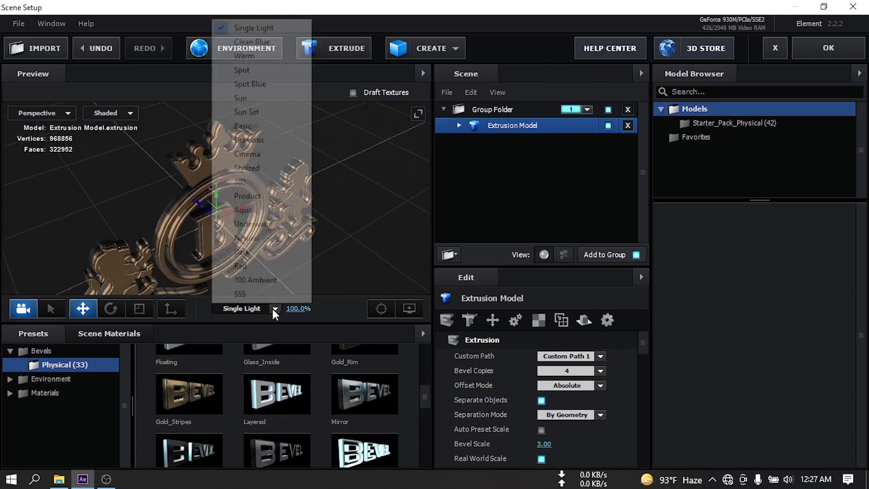
pyautogui.click(254, 156)
pyautogui.moveTo(336, 203); pyautogui.dragTo(264, 207)
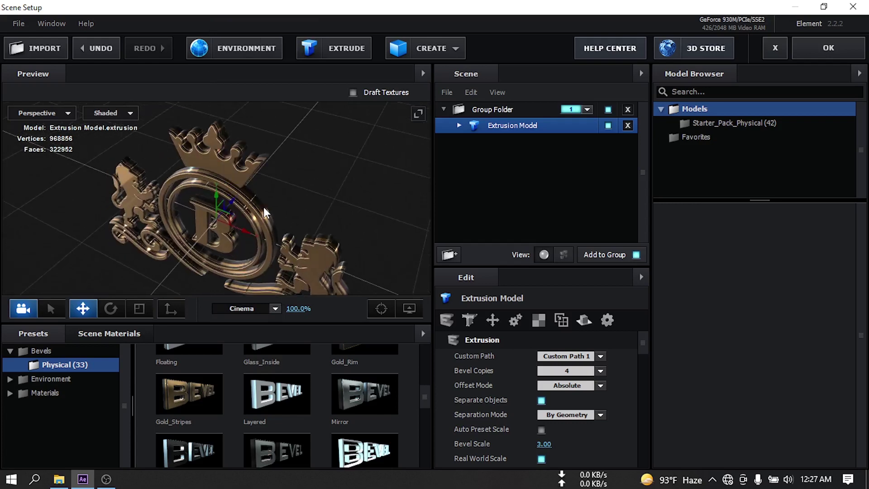
pyautogui.click(829, 48)
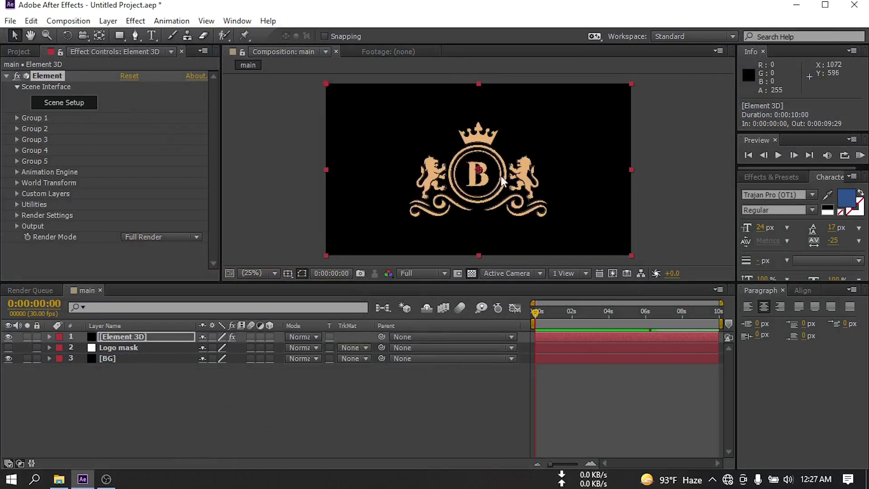
# Add a two-node camera named Camera 1 with the 50mm preset to the composition
pyautogui.click(116, 389)
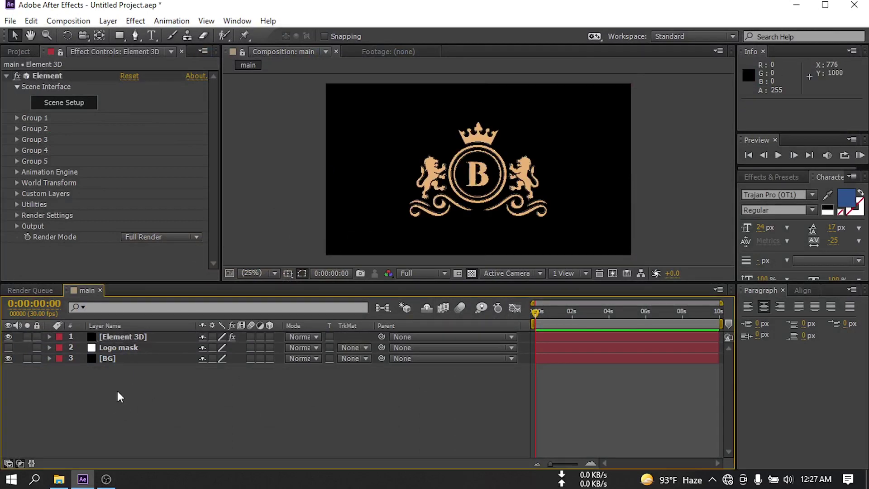
pyautogui.rightClick(127, 390)
pyautogui.moveTo(192, 261)
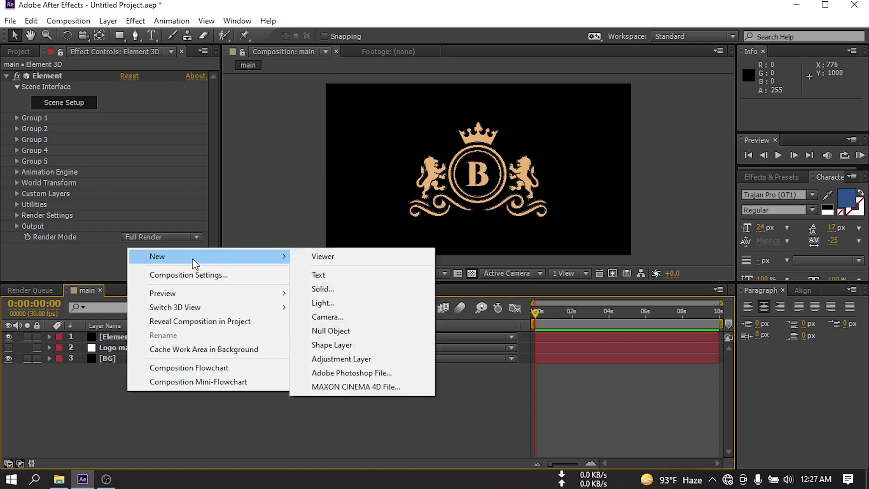
pyautogui.click(350, 316)
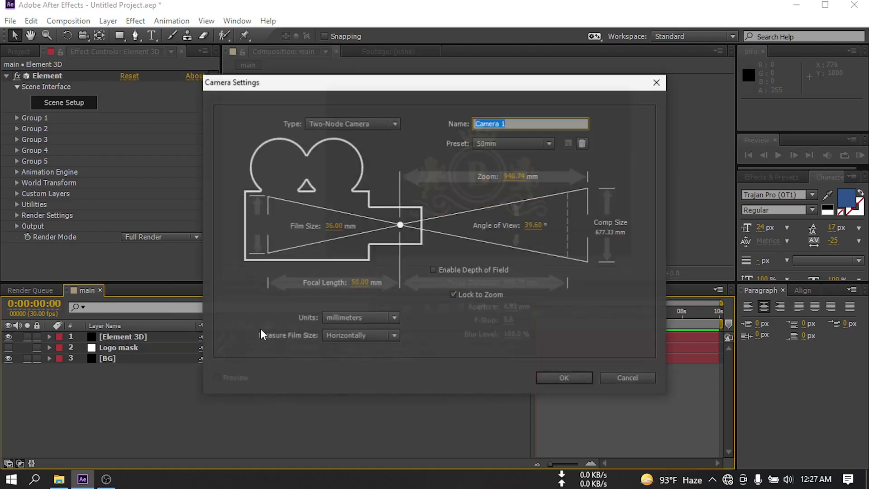
pyautogui.click(564, 378)
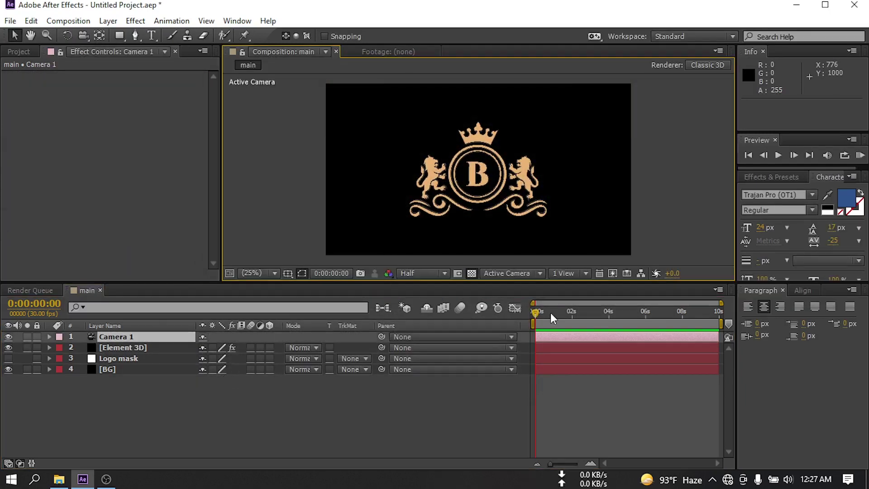
# At 0:00, orbit, dolly and pan Camera 1 to an angled close-up, with Position about 1849, 631, -780
pyautogui.click(534, 316)
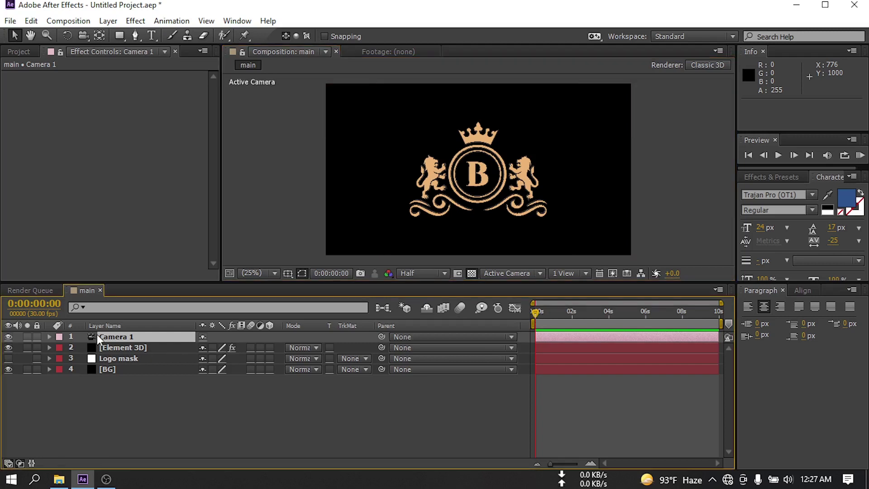
pyautogui.click(83, 35)
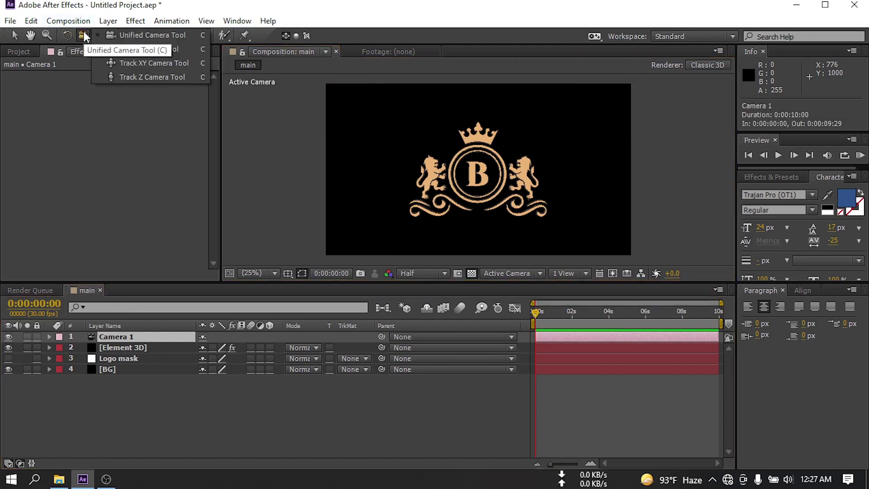
pyautogui.click(106, 35)
pyautogui.moveTo(522, 195); pyautogui.dragTo(504, 195)
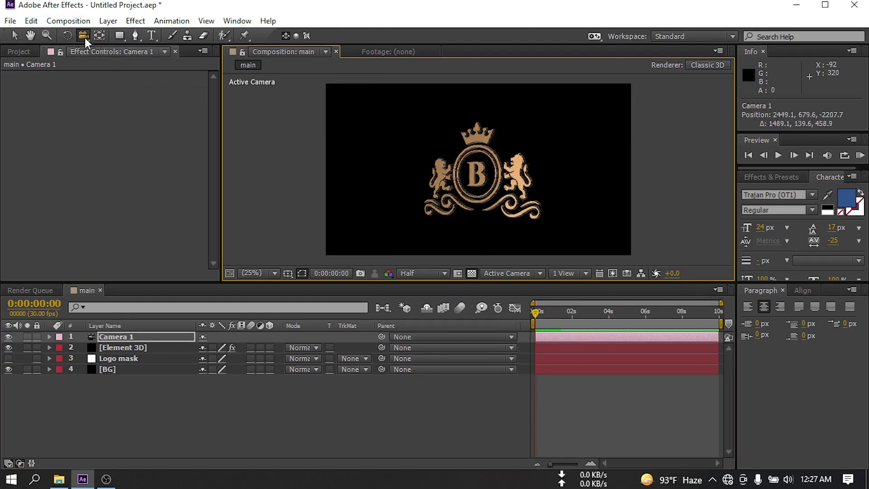
pyautogui.moveTo(85, 37); pyautogui.dragTo(116, 75)
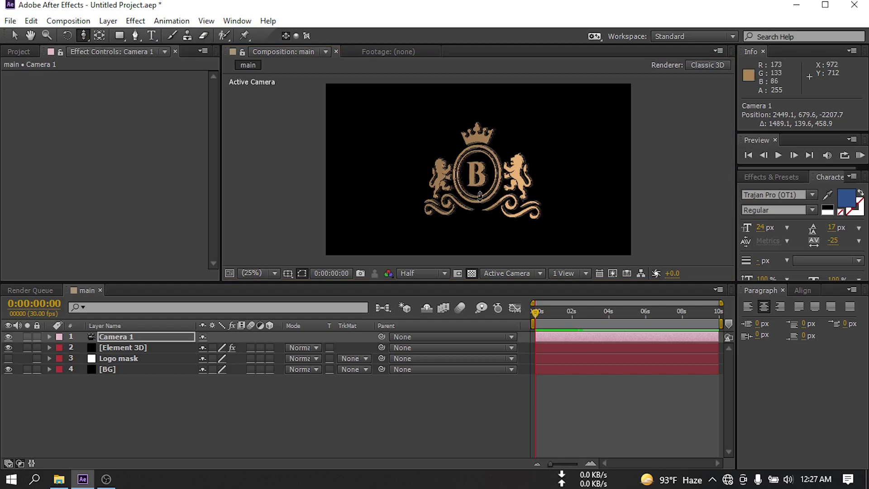
pyautogui.moveTo(480, 195); pyautogui.dragTo(245, 92)
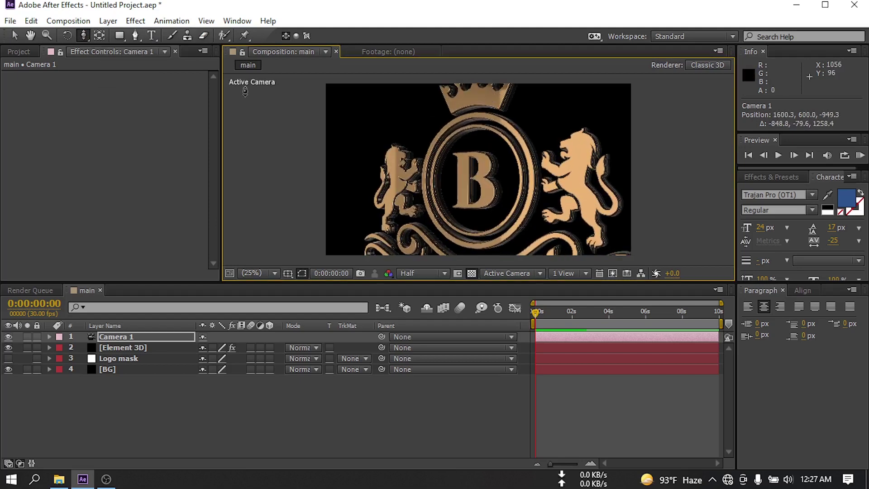
pyautogui.moveTo(83, 34); pyautogui.dragTo(134, 66)
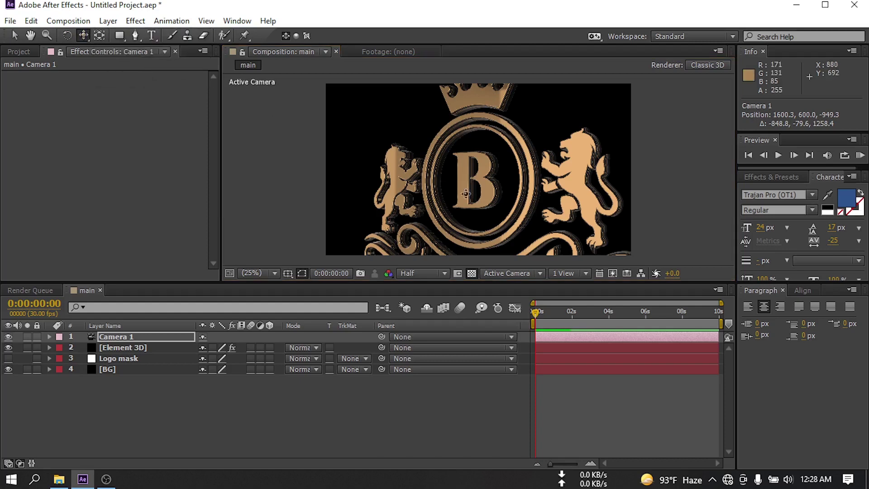
pyautogui.moveTo(466, 194); pyautogui.dragTo(376, 212)
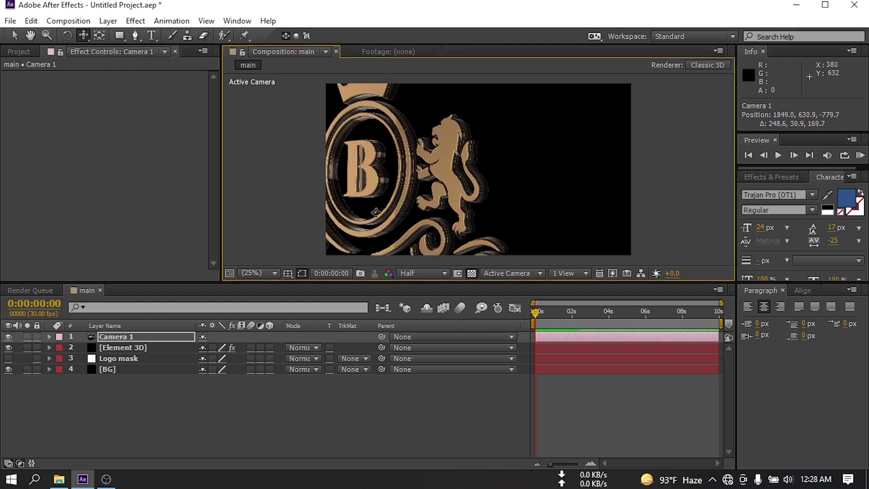
# Reveal Camera 1's Point of Interest and Position and set keyframes for both at 0:00
pyautogui.hotkey('alt', 'shift', 'p')
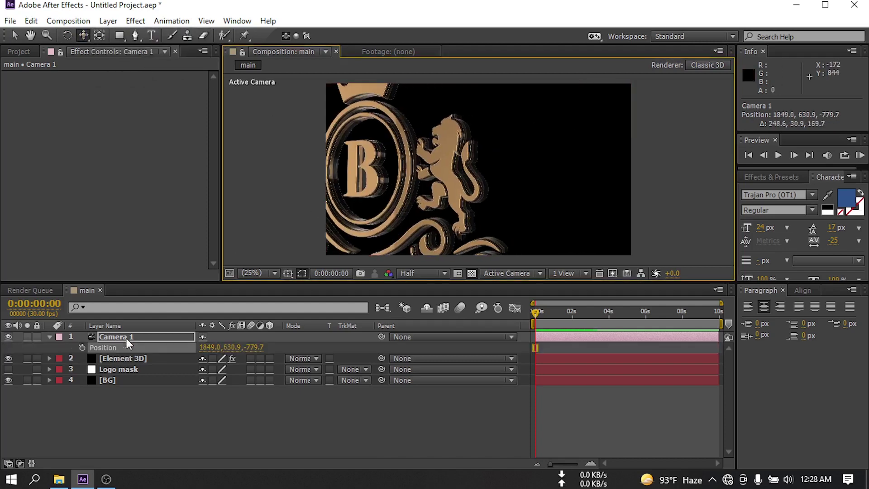
pyautogui.hotkey('alt', 'shift', 'a')
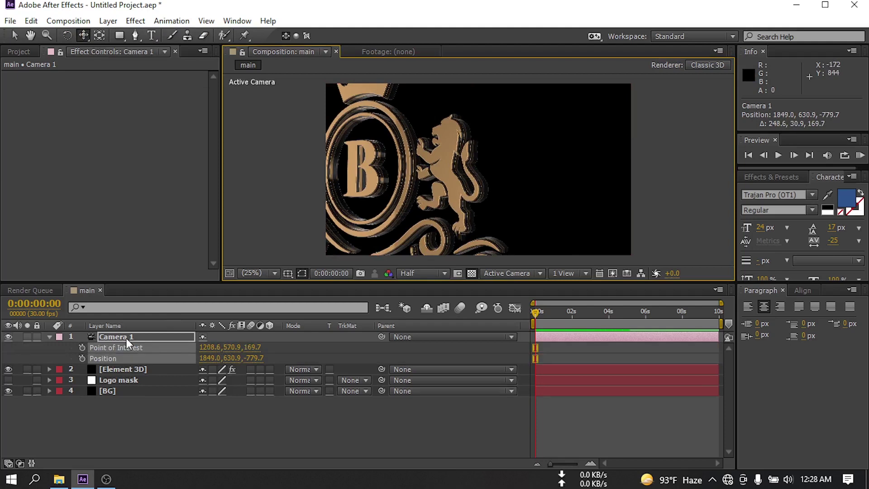
pyautogui.click(82, 347)
pyautogui.click(82, 358)
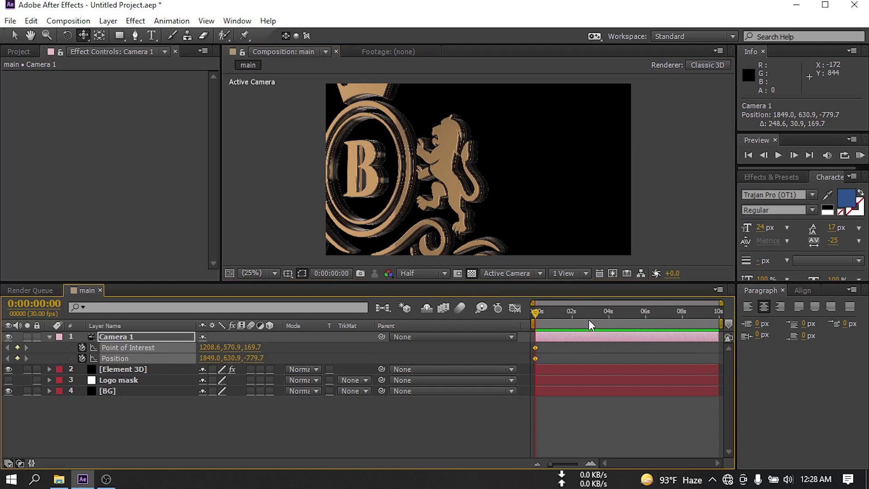
# At 0:00:02:00, pan and orbit Camera 1 to a lower angle, keyframing Position about 1735, 891, -801
pyautogui.click(572, 319)
pyautogui.moveTo(377, 190); pyautogui.dragTo(393, 189)
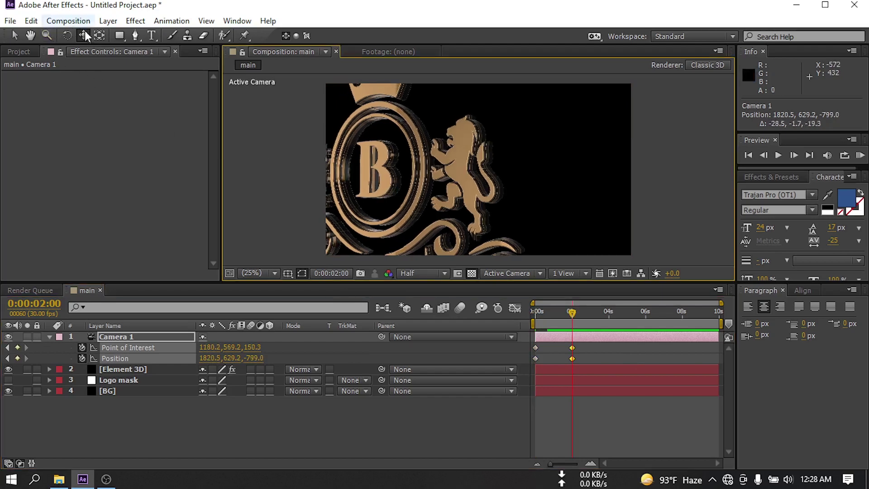
pyautogui.moveTo(86, 31); pyautogui.dragTo(123, 36)
pyautogui.moveTo(473, 190)
pyautogui.mouseDown()
pyautogui.moveTo(471, 178)
pyautogui.moveTo(460, 180)
pyautogui.mouseUp()
pyautogui.moveTo(84, 35); pyautogui.dragTo(112, 63)
pyautogui.moveTo(446, 190); pyautogui.dragTo(433, 177)
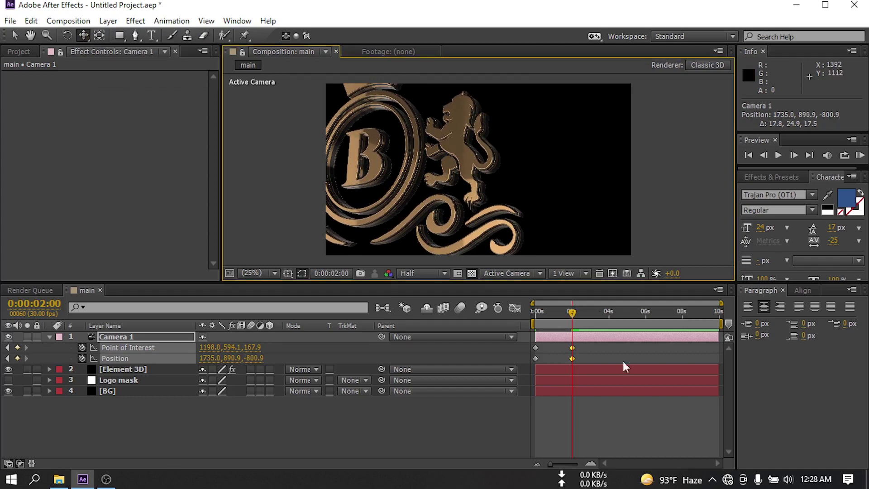
# Split the Camera 1 layer at 0:00:02:00 and collapse the first part's properties
pyautogui.click(115, 338)
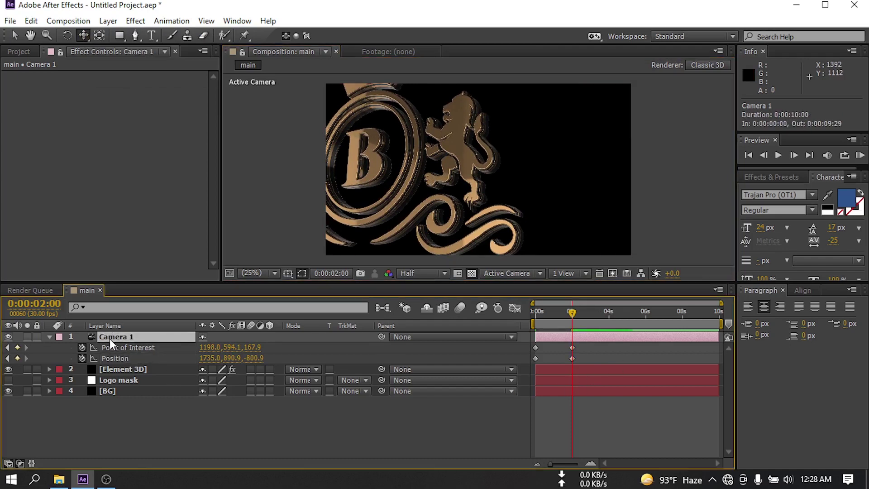
pyautogui.hotkey('ctrl', 'shift', 'd')
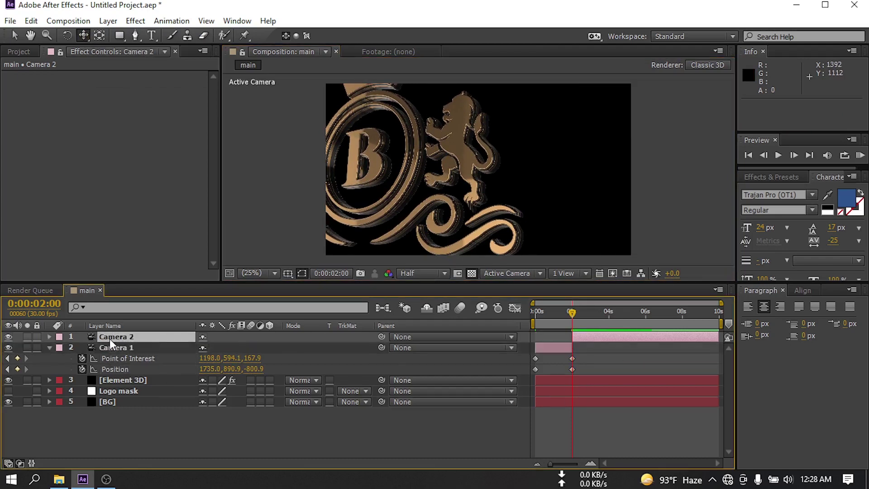
pyautogui.click(48, 348)
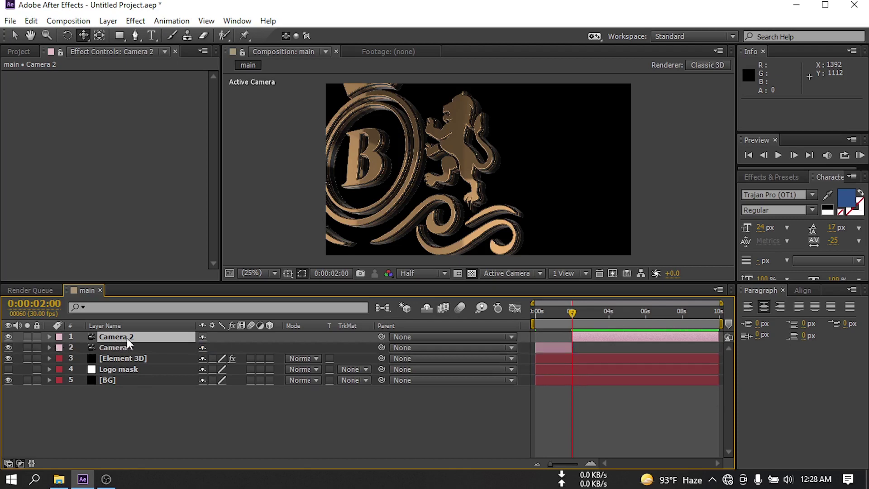
# Delete all Point of Interest and Position keyframes from Camera 2
pyautogui.press('u')
pyautogui.moveTo(594, 348); pyautogui.dragTo(528, 361)
pyautogui.press('Delete')
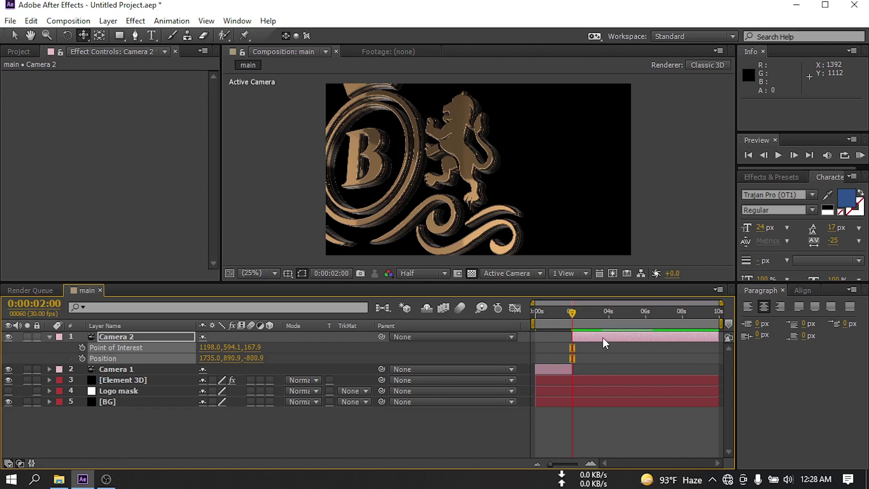
# Reframe Camera 2 at 0:00:02:00 from below toward the left lion, with Position about 806, 1221, -885
pyautogui.click(580, 338)
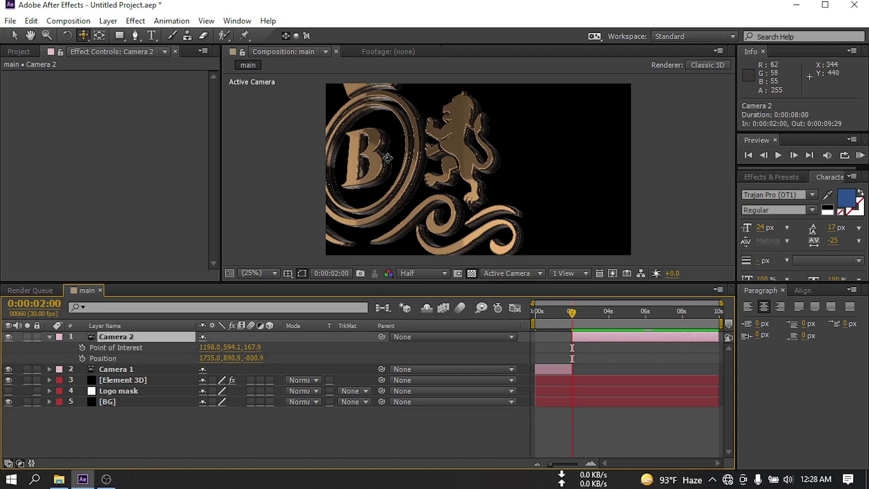
pyautogui.moveTo(394, 170); pyautogui.dragTo(473, 174)
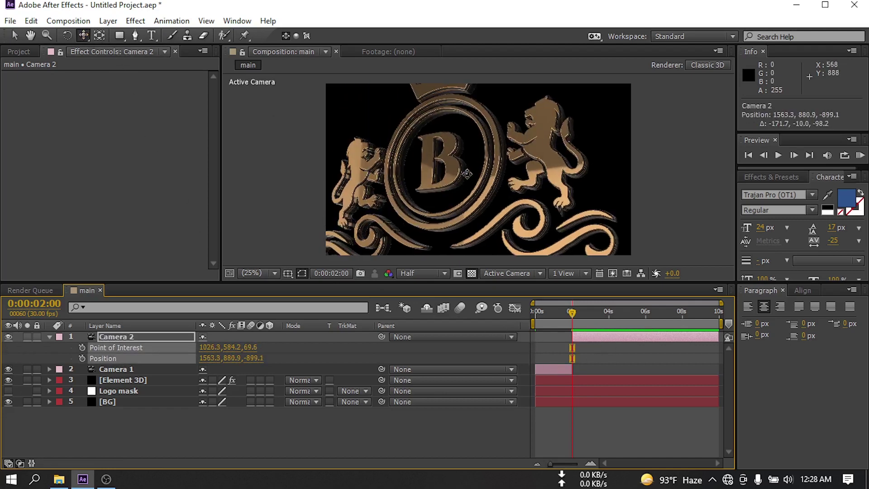
pyautogui.click(80, 36)
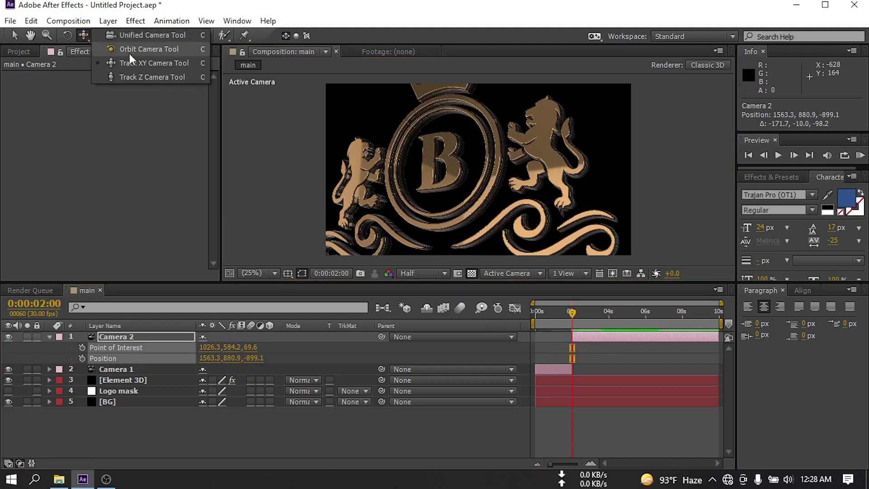
pyautogui.click(140, 35)
pyautogui.moveTo(386, 147); pyautogui.dragTo(429, 144)
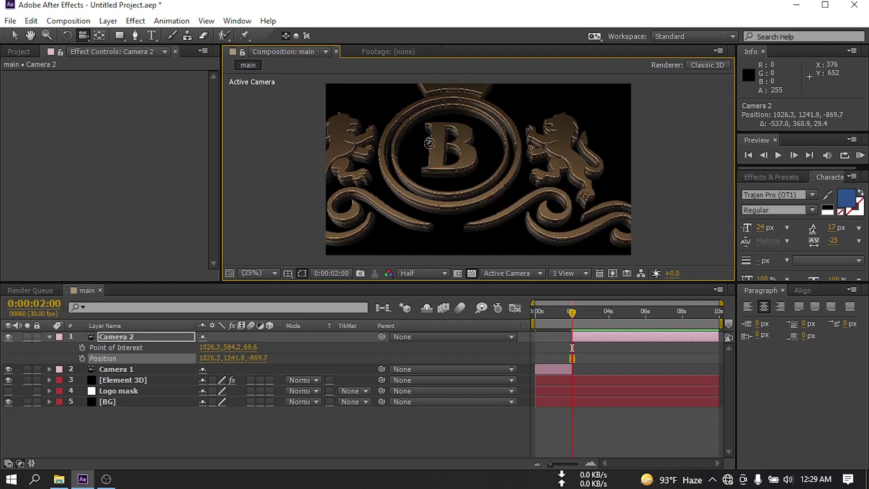
pyautogui.moveTo(88, 36); pyautogui.dragTo(129, 58)
pyautogui.moveTo(400, 181); pyautogui.dragTo(474, 188)
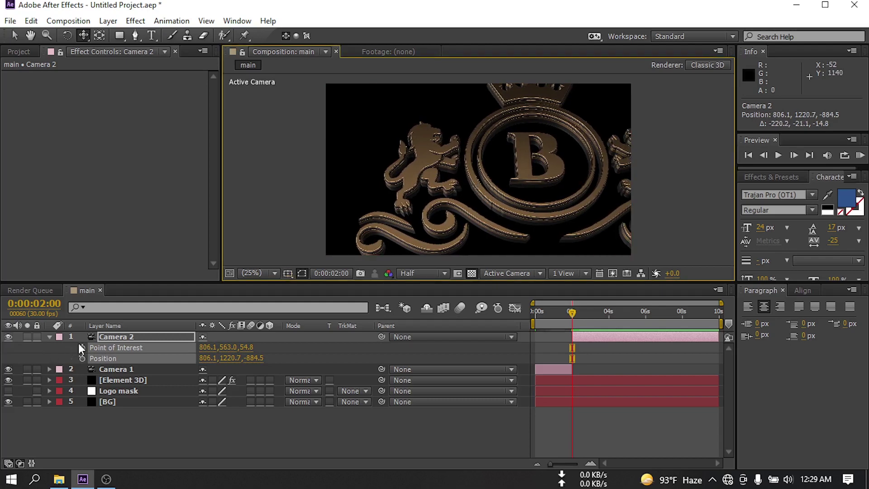
# Keyframe Camera 2's Point of Interest and Position at 0:00:02:00, and reframe it toward the right lion at 0:00:04:14, Position about 1309, 1053, -943
pyautogui.click(82, 357)
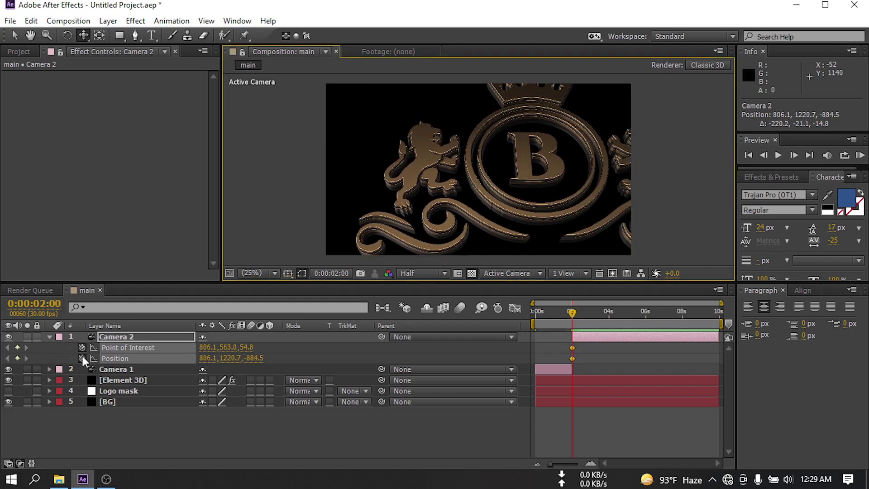
pyautogui.click(618, 322)
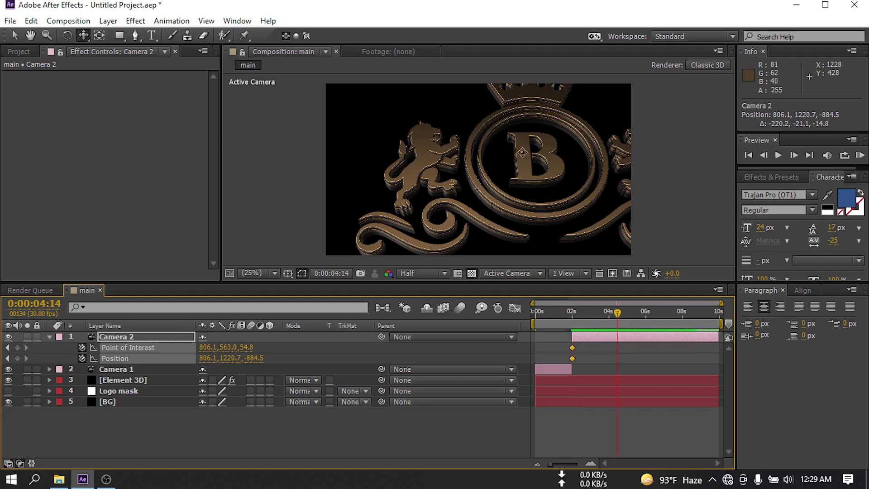
pyautogui.moveTo(542, 161); pyautogui.dragTo(464, 160)
pyautogui.moveTo(82, 35); pyautogui.dragTo(121, 47)
pyautogui.moveTo(458, 163); pyautogui.dragTo(482, 154)
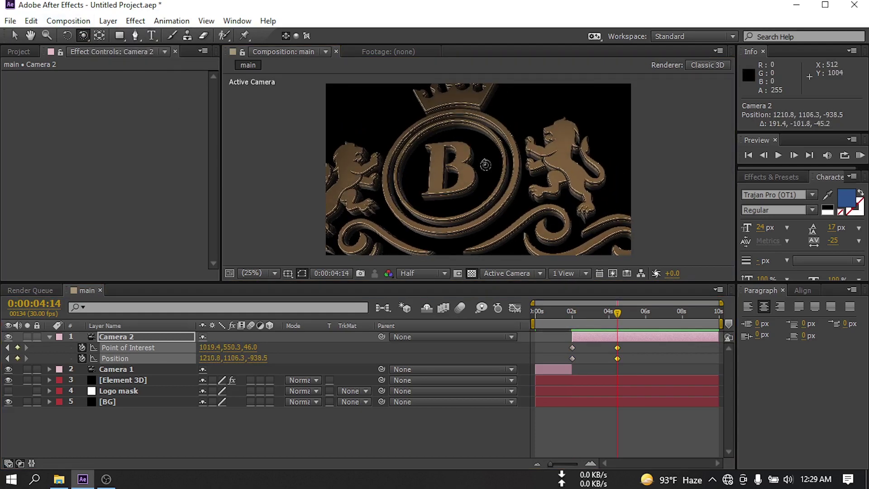
pyautogui.moveTo(85, 36); pyautogui.dragTo(121, 58)
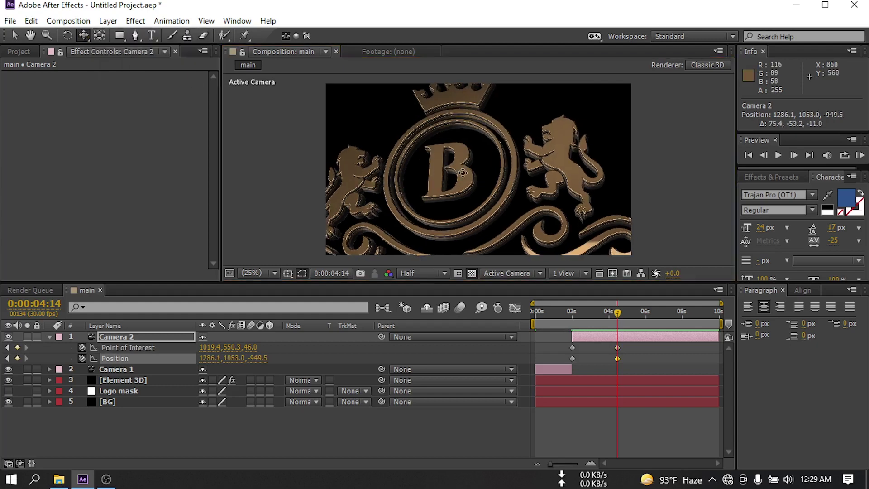
pyautogui.moveTo(675, 250); pyautogui.dragTo(661, 251)
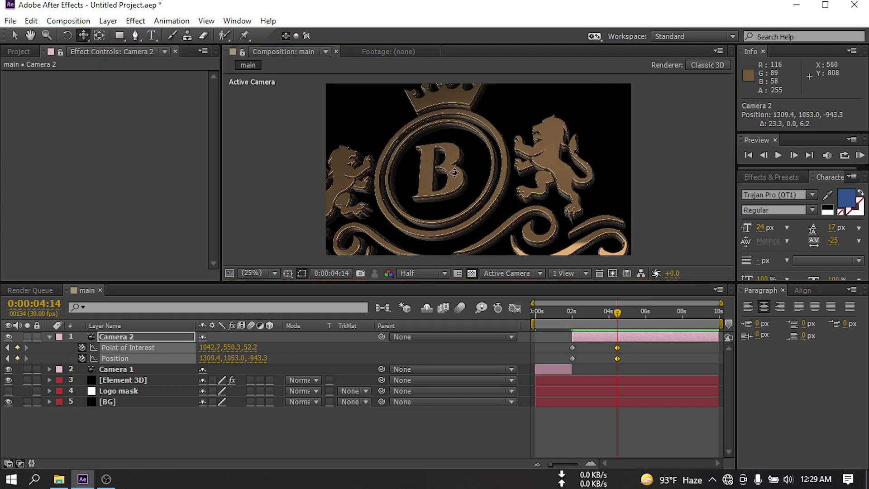
# Split the Camera 2 layer at 0:00:04:14, collapse the first part's properties and name the second part Camera 3
pyautogui.click(103, 337)
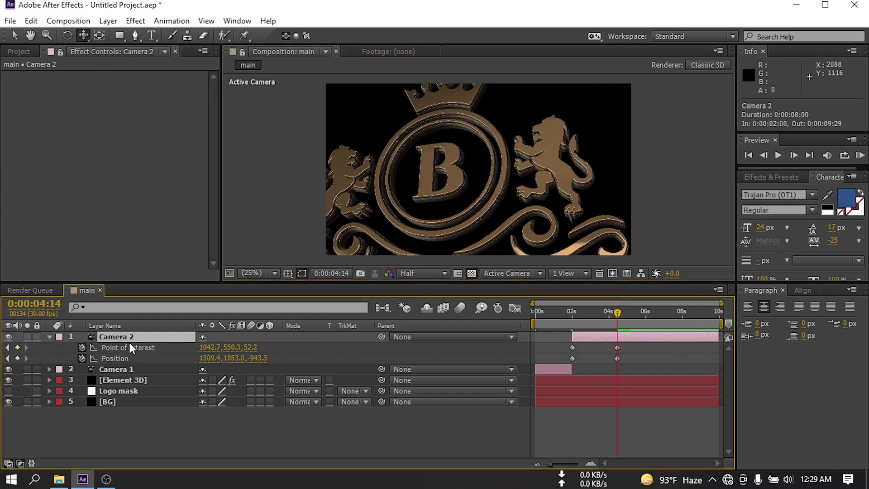
pyautogui.hotkey('ctrl', 'shift', 'd')
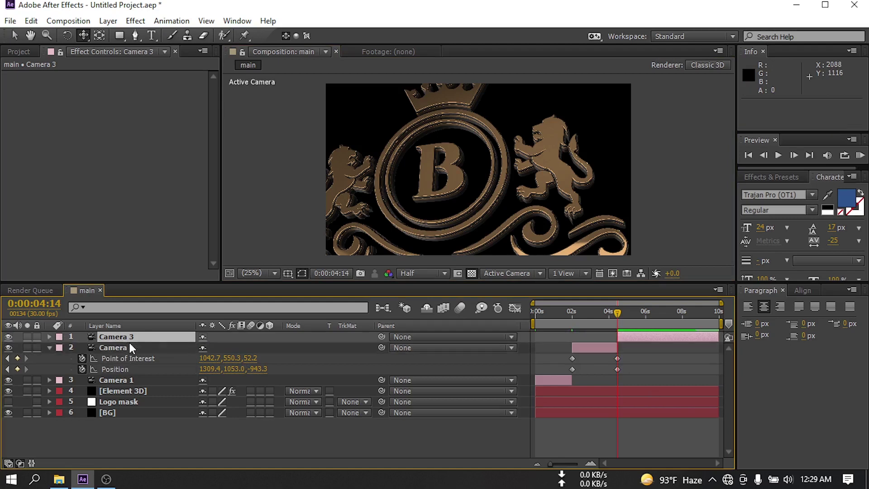
pyautogui.click(49, 348)
pyautogui.press('Return')
pyautogui.write('Camera')
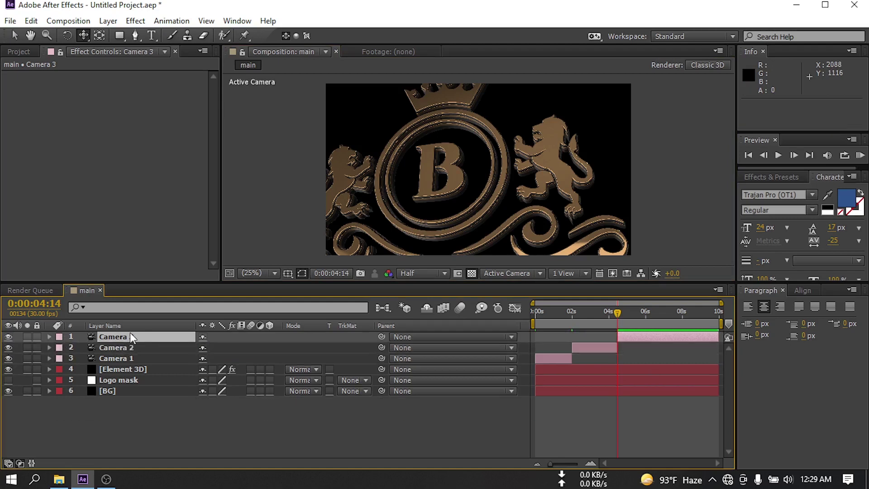
pyautogui.write(' 3')
pyautogui.press('Return')
# Delete all Point of Interest and Position keyframes from Camera 3, reset its Transform values and collapse the layer
pyautogui.press('u')
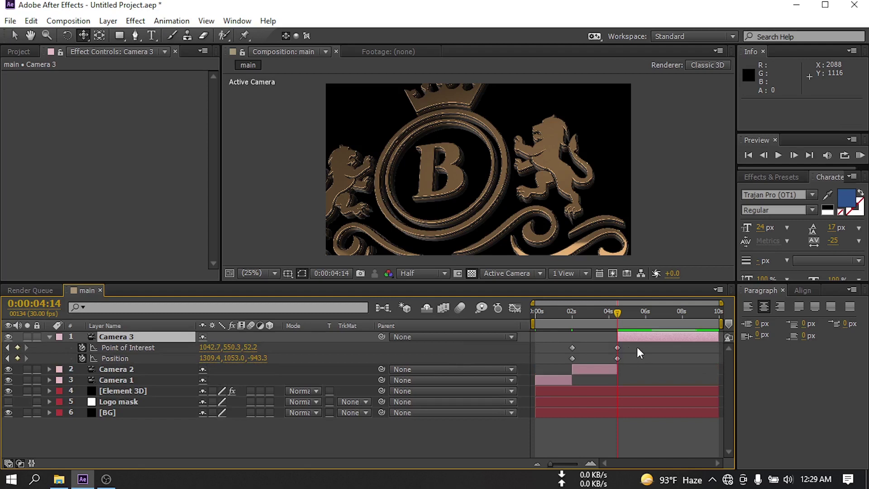
pyautogui.moveTo(637, 347); pyautogui.dragTo(558, 358)
pyautogui.click(49, 337)
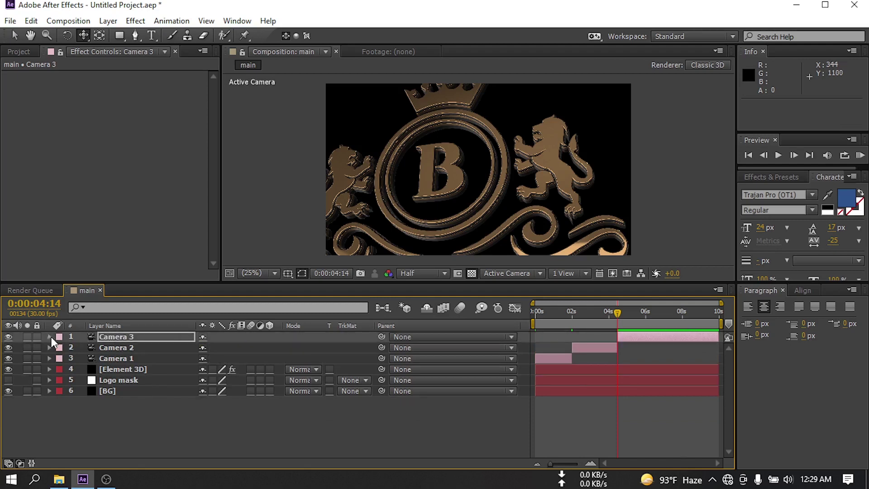
pyautogui.click(49, 337)
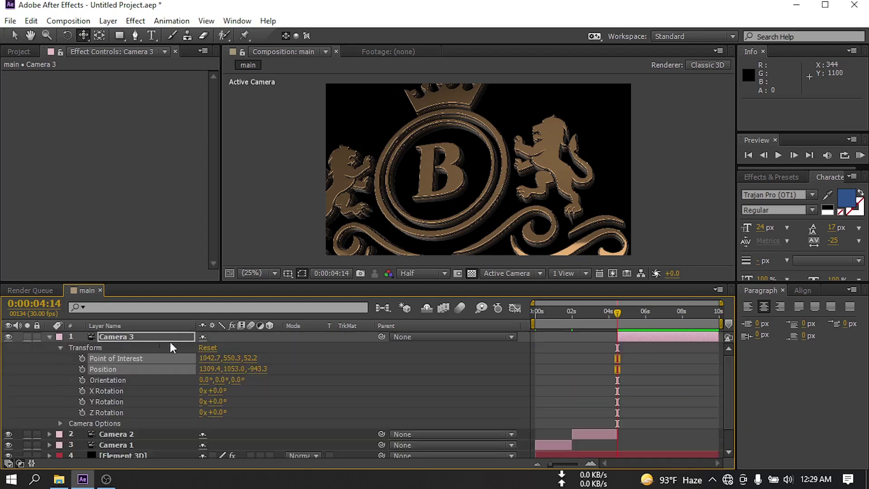
pyautogui.click(203, 347)
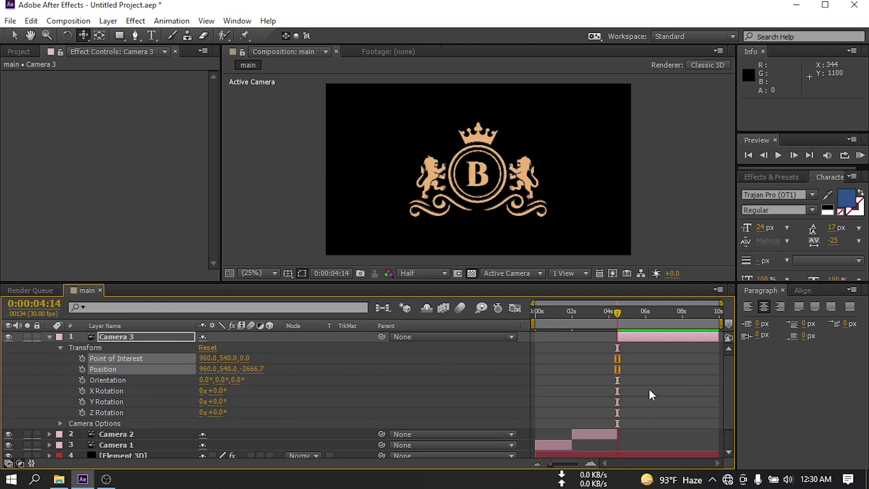
pyautogui.hotkey('ctrl', '`')
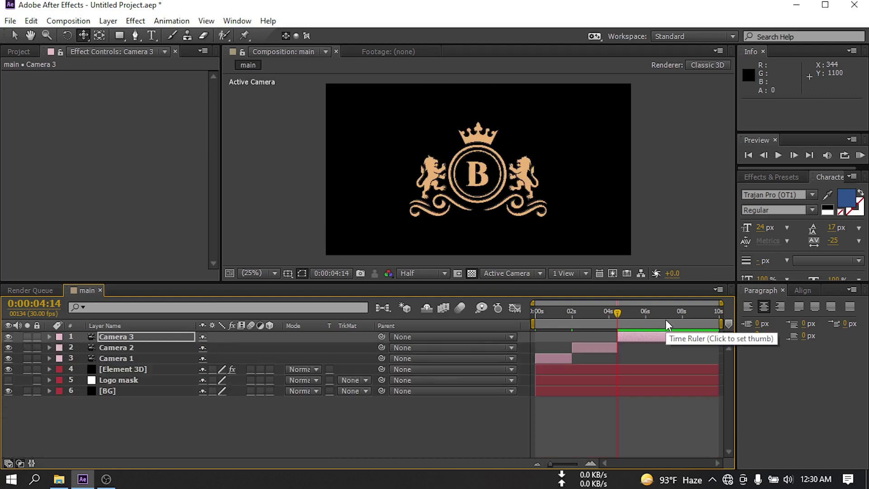
# At 0:00:07:03, pull Camera 3 back and shift the logo slightly upward, keyframing Point of Interest about 960, 650, 0 and Position about 960, 650, -3091
pyautogui.click(666, 319)
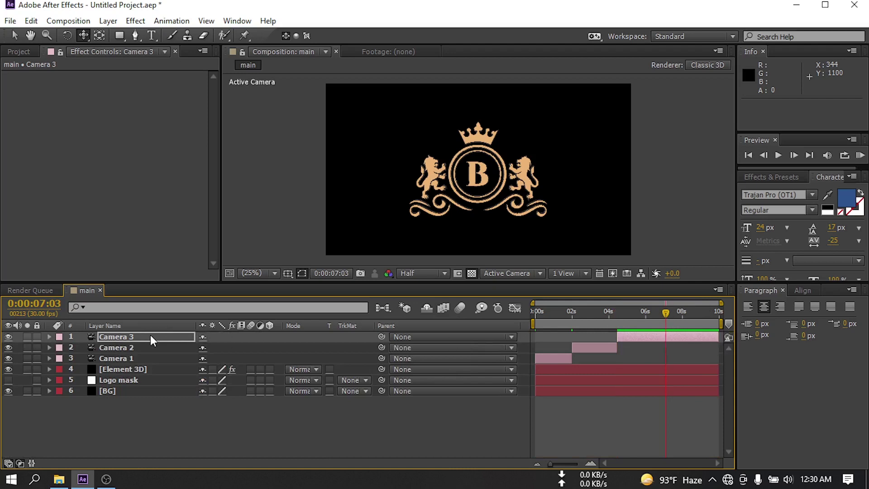
pyautogui.press('p')
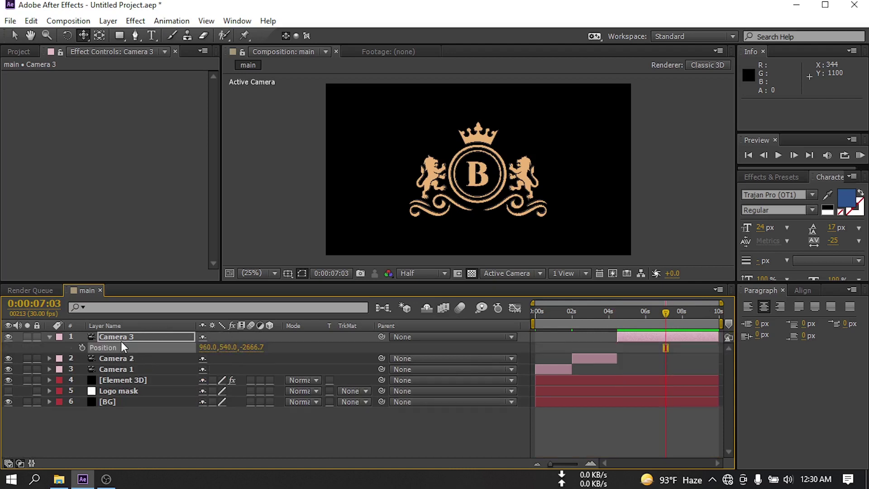
pyautogui.hotkey('shift', 'a')
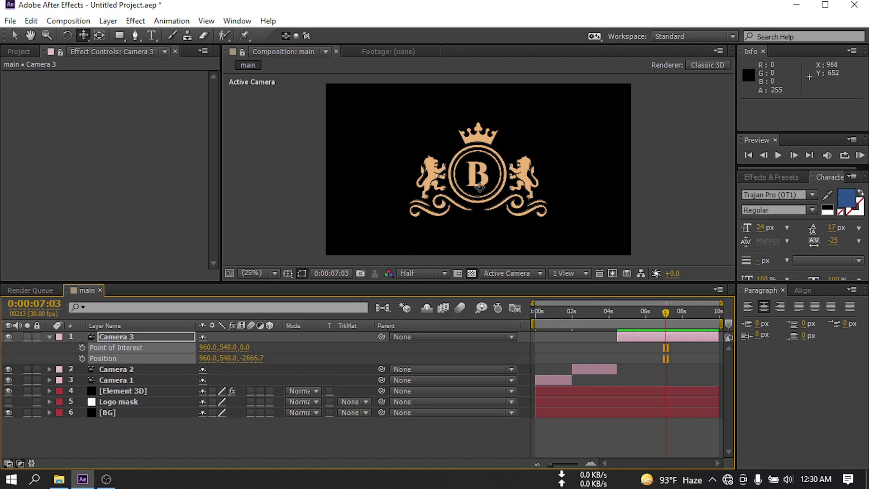
pyautogui.moveTo(488, 197); pyautogui.dragTo(488, 181)
pyautogui.moveTo(84, 35); pyautogui.dragTo(121, 75)
pyautogui.moveTo(473, 160); pyautogui.dragTo(467, 178)
pyautogui.moveTo(84, 35); pyautogui.dragTo(123, 65)
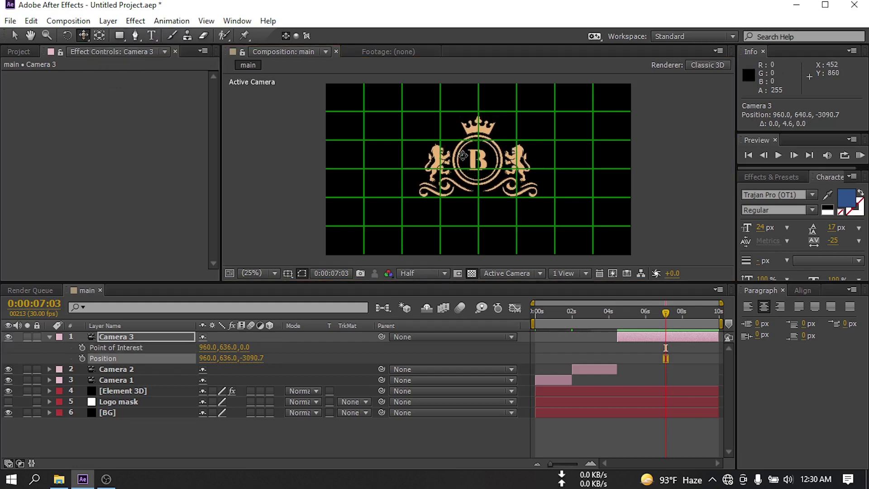
pyautogui.moveTo(462, 157); pyautogui.dragTo(463, 154)
pyautogui.click(81, 347)
pyautogui.click(82, 358)
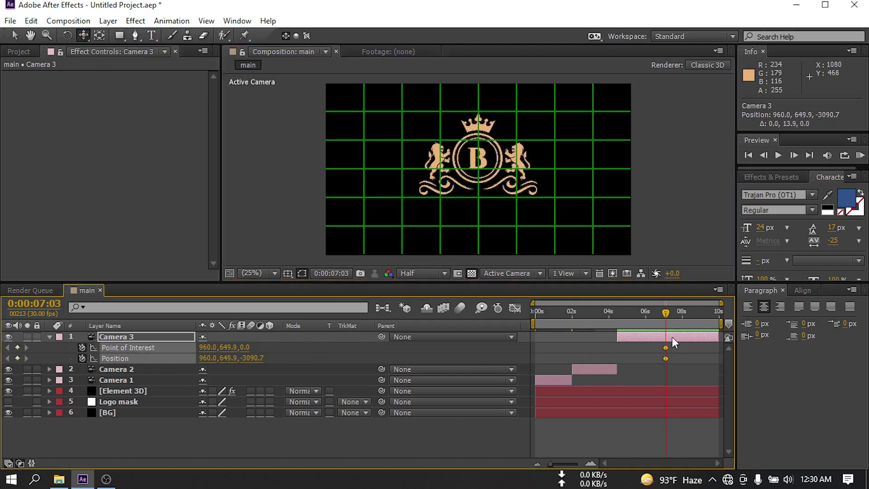
# At 0:00:04:14, move Camera 3 in close and orbit it to a lower angle, keyframing Position about 960, 903, -943
pyautogui.moveTo(666, 312); pyautogui.dragTo(636, 316)
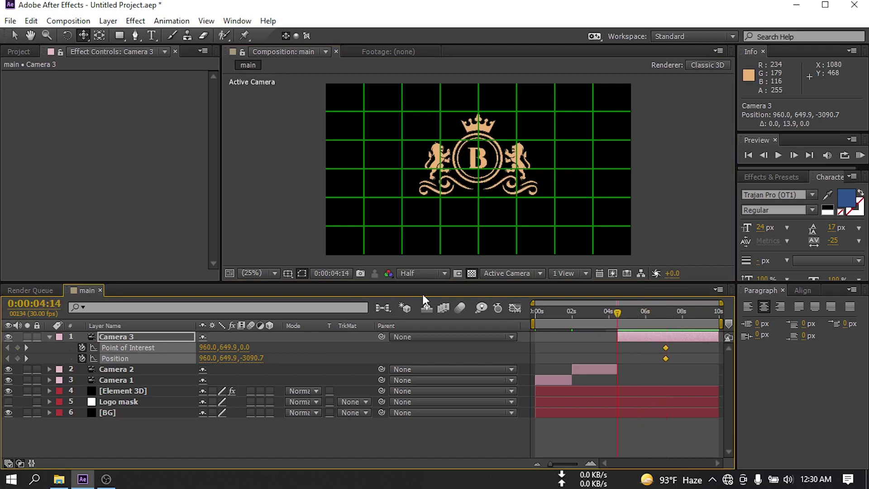
pyautogui.moveTo(85, 36); pyautogui.dragTo(135, 77)
pyautogui.moveTo(485, 186); pyautogui.dragTo(504, 63)
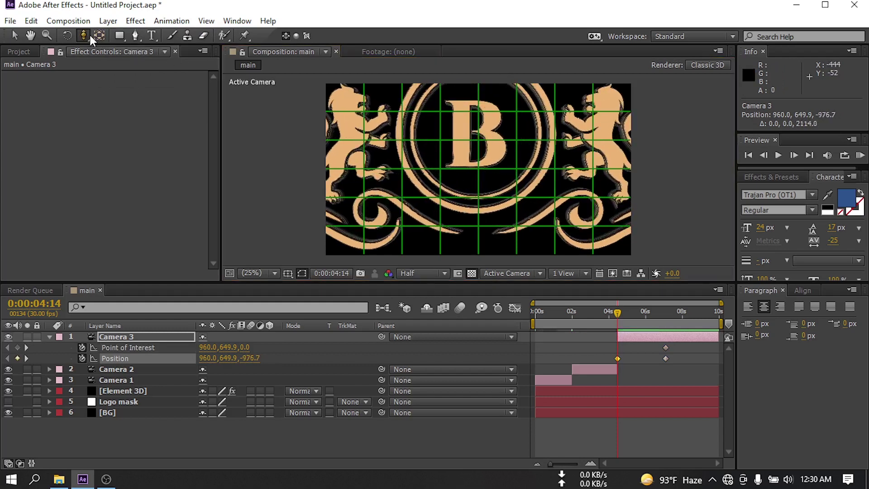
pyautogui.click(83, 34)
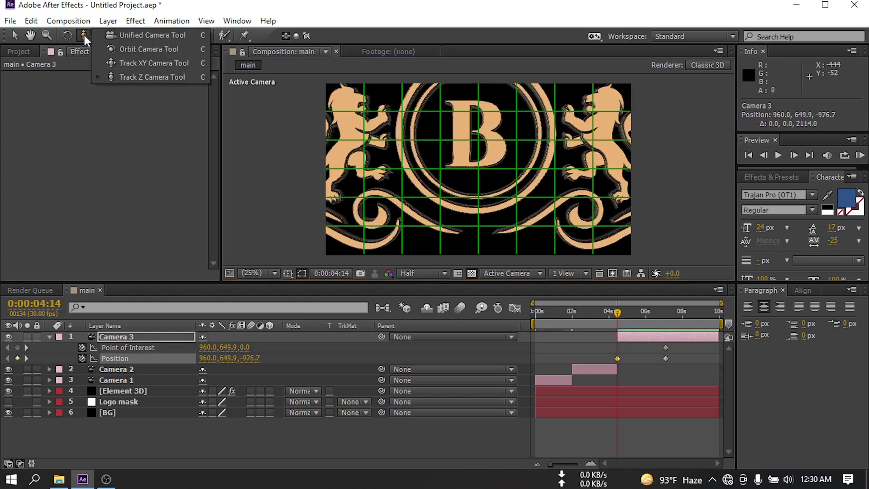
pyautogui.click(137, 37)
pyautogui.moveTo(456, 171); pyautogui.dragTo(465, 170)
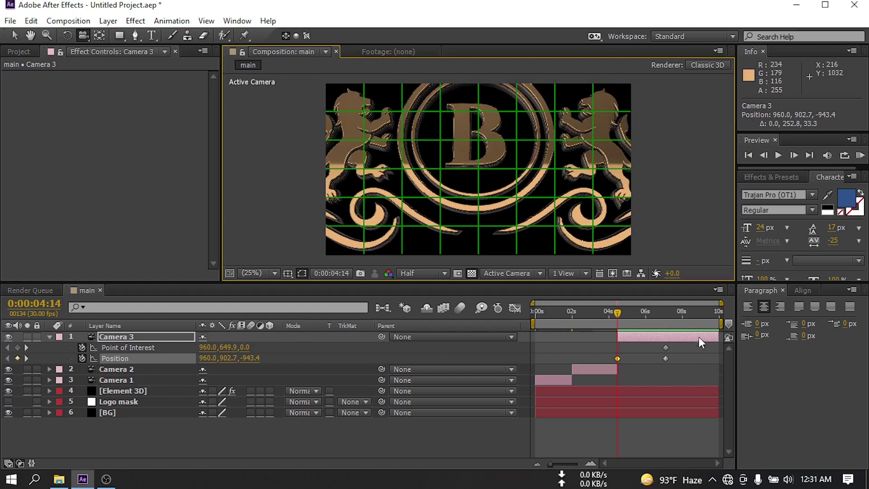
# Scrub through Camera 3's pull-back to 0:00:06:09 and turn off the proportional grid
pyautogui.moveTo(619, 320); pyautogui.dragTo(651, 313)
pyautogui.click(286, 273)
pyautogui.click(312, 320)
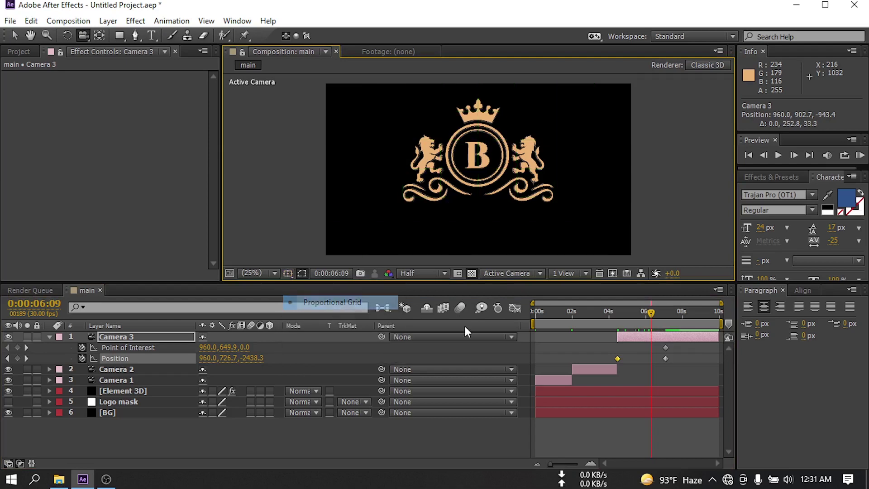
# Collapse Camera 3's properties and create a new text layer with the time at 0:00:07:03
pyautogui.moveTo(651, 314); pyautogui.dragTo(660, 314)
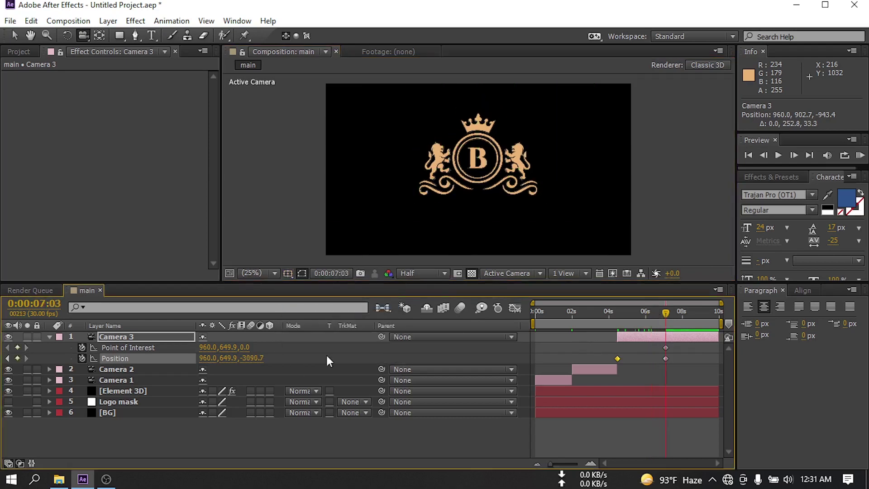
pyautogui.click(50, 337)
pyautogui.rightClick(109, 425)
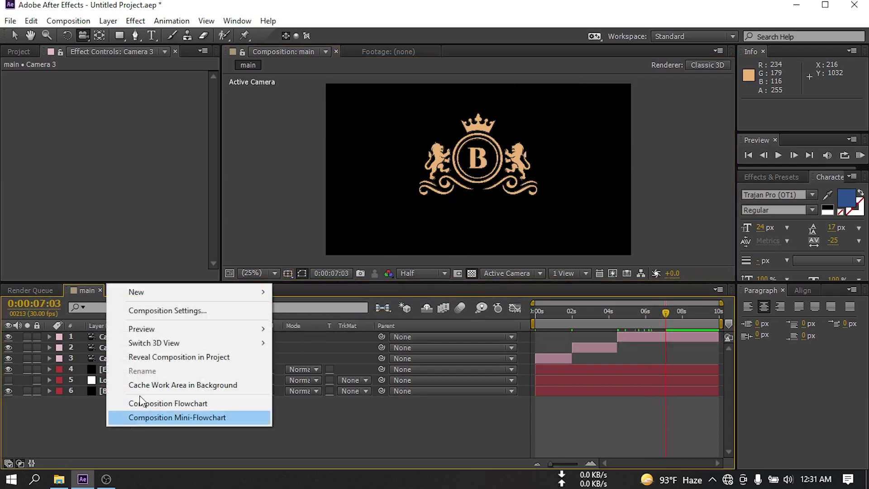
pyautogui.moveTo(160, 287)
pyautogui.click(330, 311)
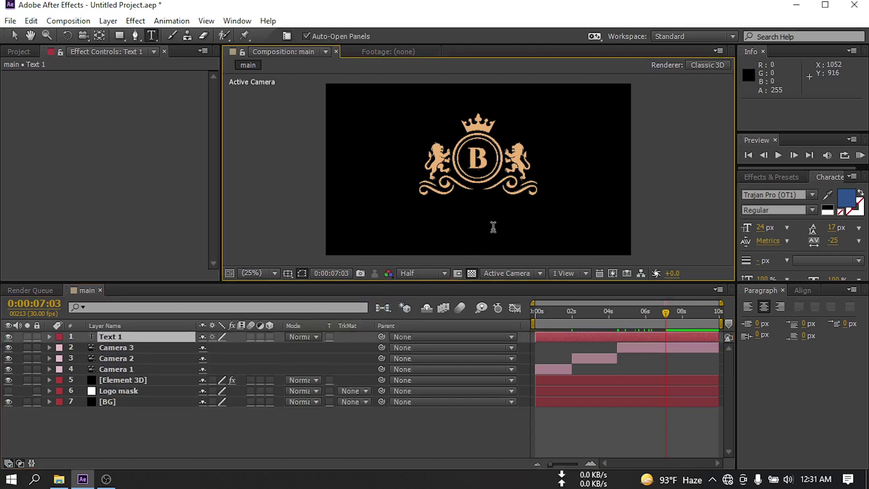
# Enter BRAND NAME beneath the logo in Cinzel Bold at 90 px, with the fill colour sampled from the logo
pyautogui.click(792, 197)
pyautogui.click(812, 196)
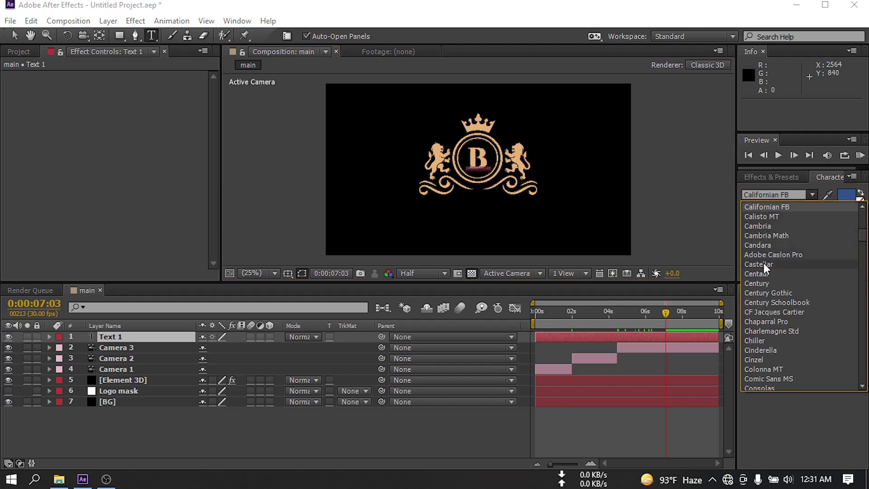
pyautogui.click(759, 360)
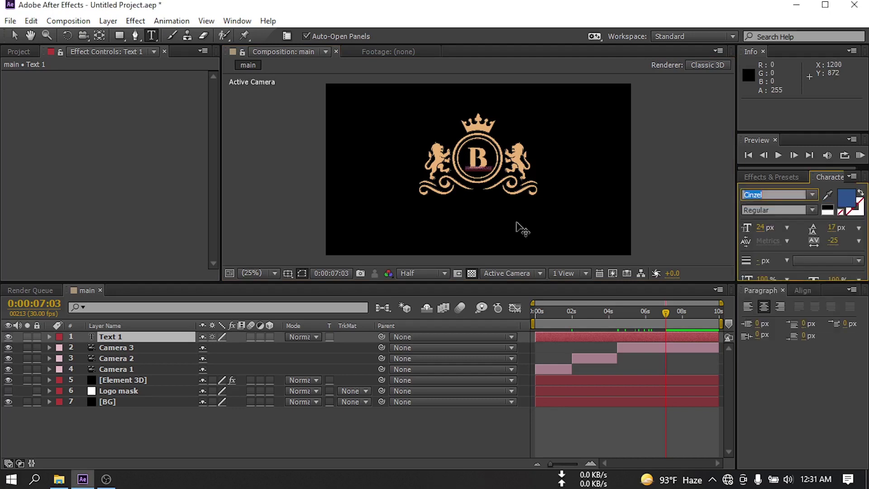
pyautogui.click(828, 195)
pyautogui.click(475, 158)
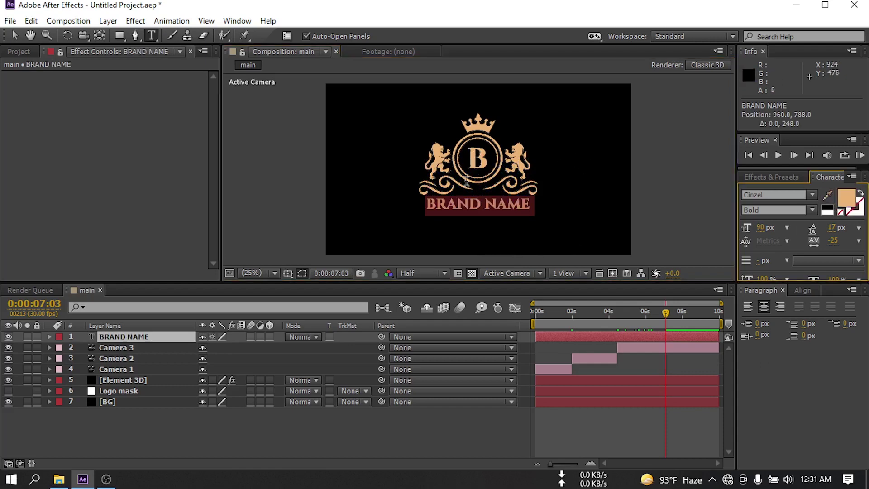
pyautogui.click(128, 425)
# At 0:00:07:06, add an Opacity keyframe of 0% to the BRAND NAME layer
pyautogui.click(670, 313)
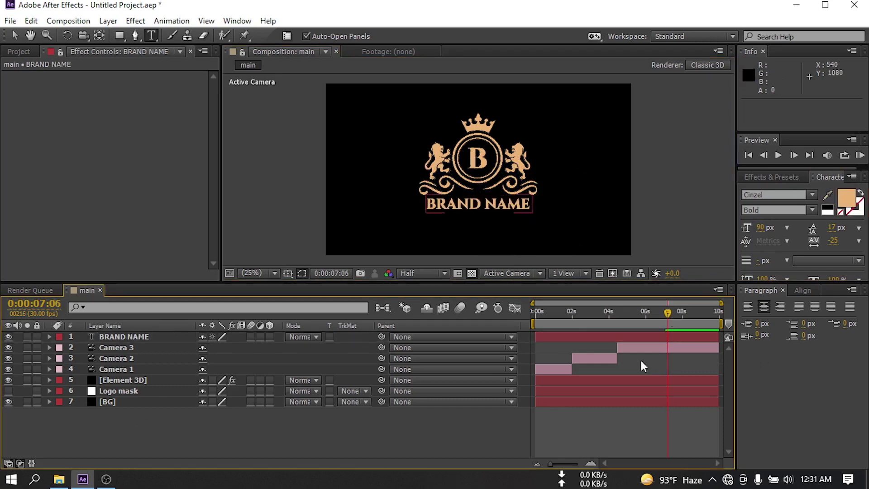
pyautogui.hotkey('ctrl', 'a')
pyautogui.press('t')
pyautogui.click(81, 347)
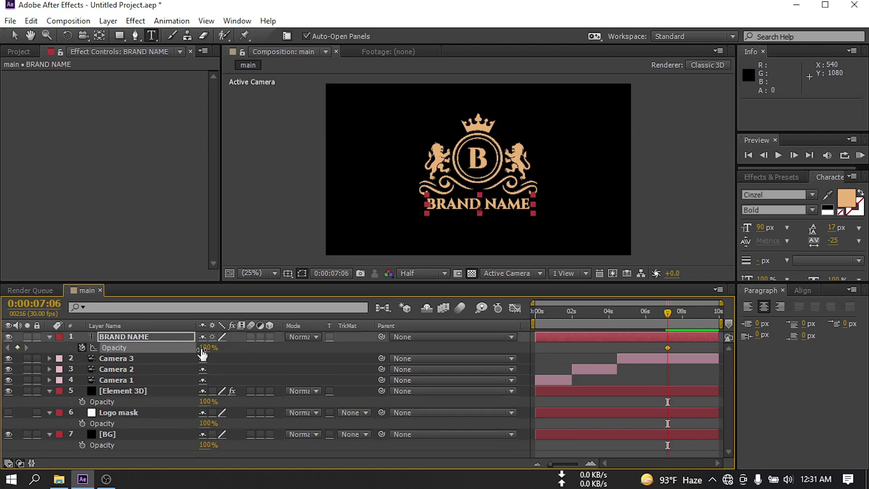
pyautogui.moveTo(147, 348); pyautogui.dragTo(37, 346)
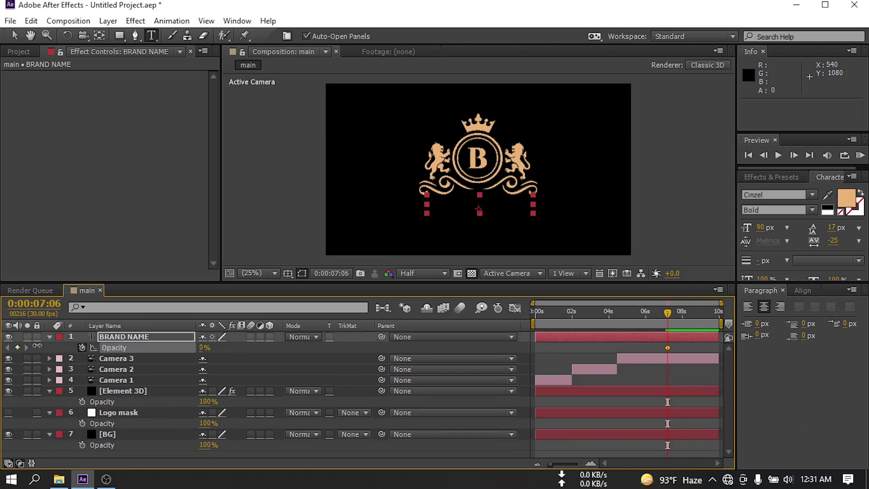
# Keyframe the BRAND NAME layer's Opacity at 100% at 0:00:08:12 and collapse the layer properties
pyautogui.click(692, 327)
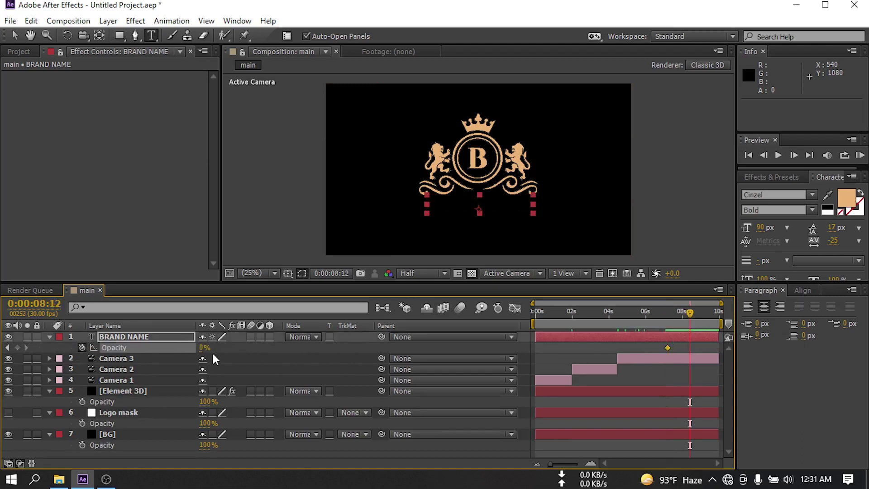
pyautogui.moveTo(204, 349); pyautogui.dragTo(381, 341)
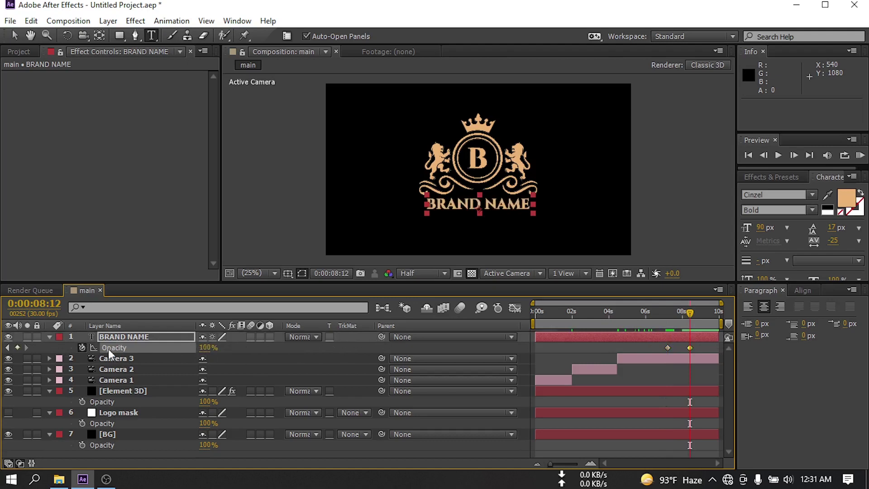
pyautogui.press('F2')
pyautogui.press('t')
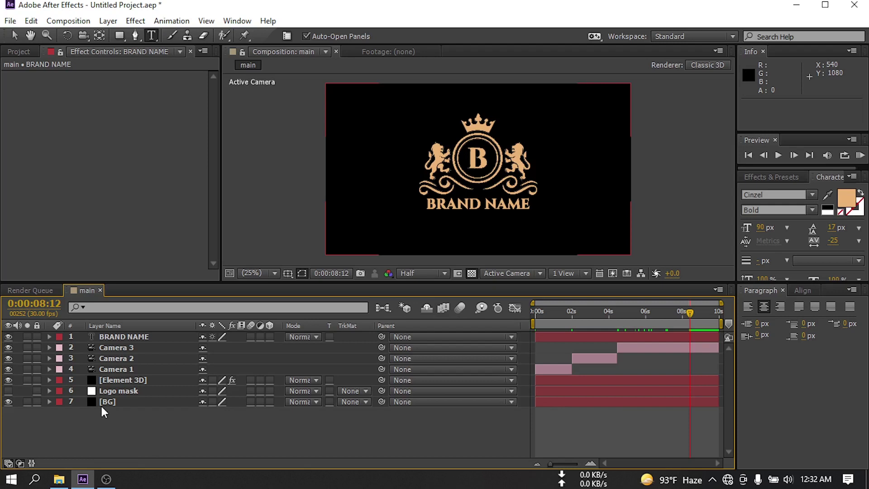
# Add an adjustment layer above all other layers and apply the Curves effect to it
pyautogui.click(648, 327)
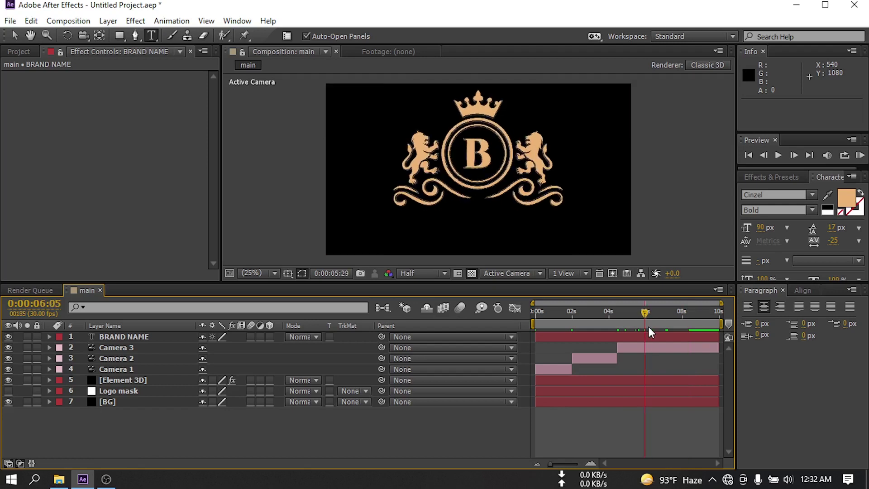
pyautogui.rightClick(110, 437)
pyautogui.moveTo(179, 303)
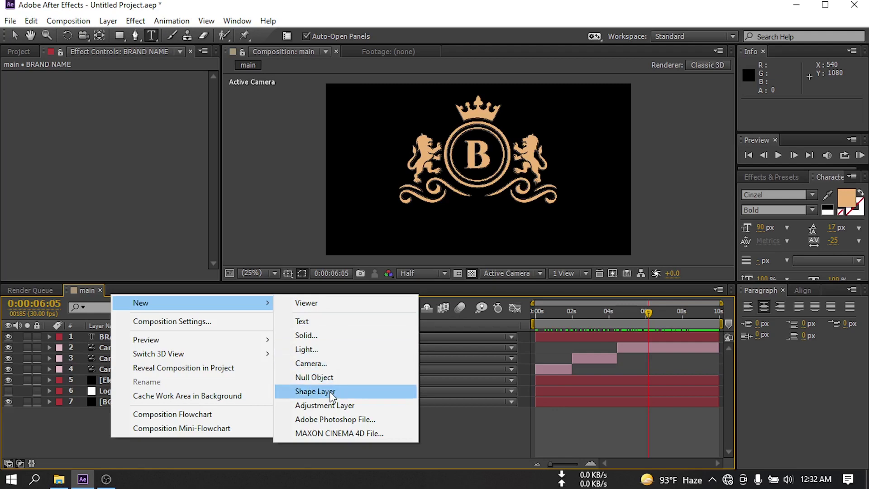
pyautogui.click(328, 406)
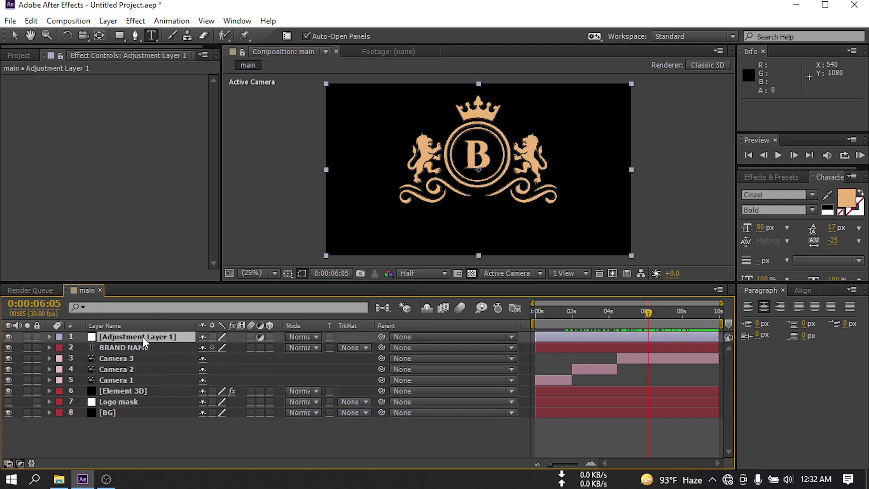
pyautogui.hotkey('ctrl', 'space')
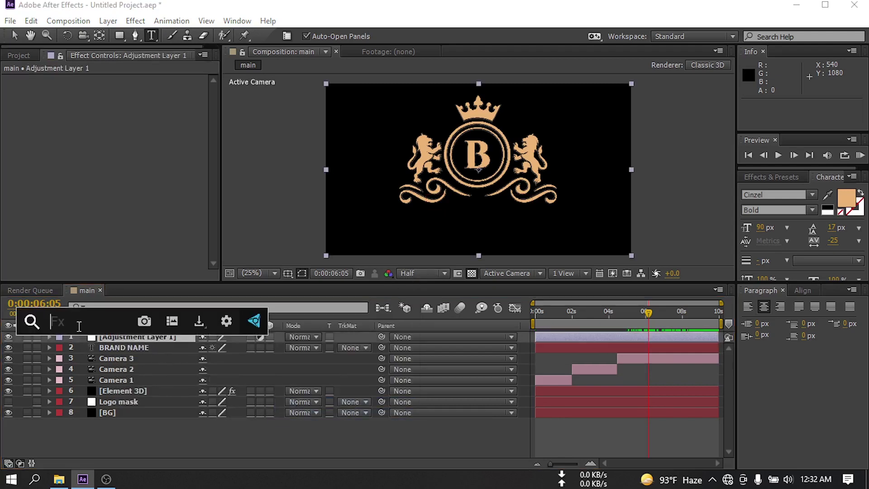
pyautogui.write('cu')
pyautogui.press('Return')
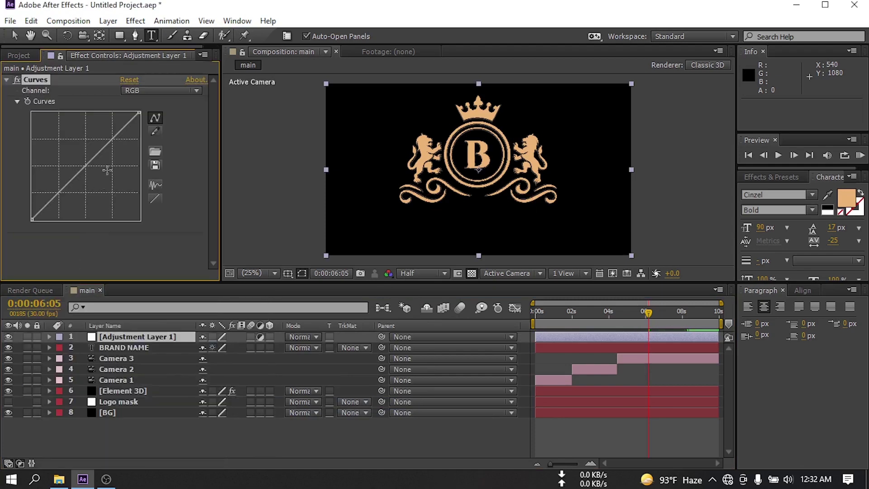
# Shape the Curves effect's RGB and Red channels into S-curves with raised highlights and lowered shadows
pyautogui.press('v')
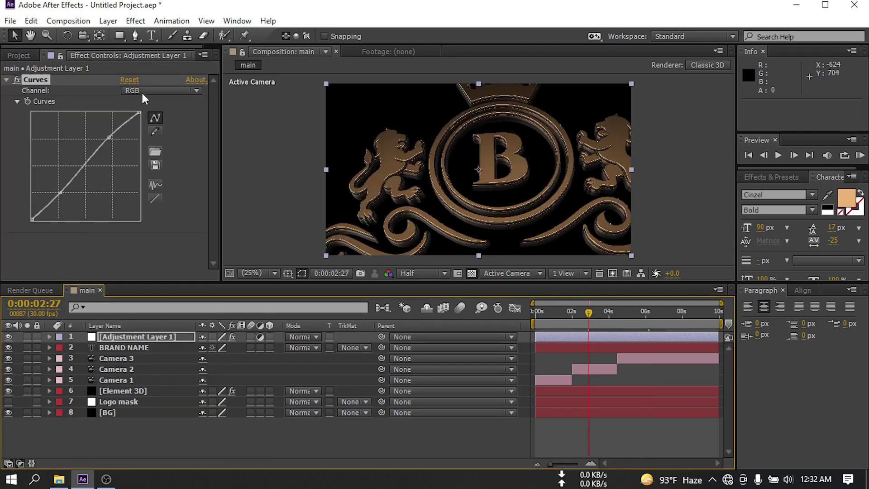
pyautogui.click(141, 91)
pyautogui.click(148, 108)
pyautogui.moveTo(116, 139)
pyautogui.mouseDown()
pyautogui.moveTo(113, 129)
pyautogui.moveTo(114, 145)
pyautogui.moveTo(105, 139)
pyautogui.mouseUp()
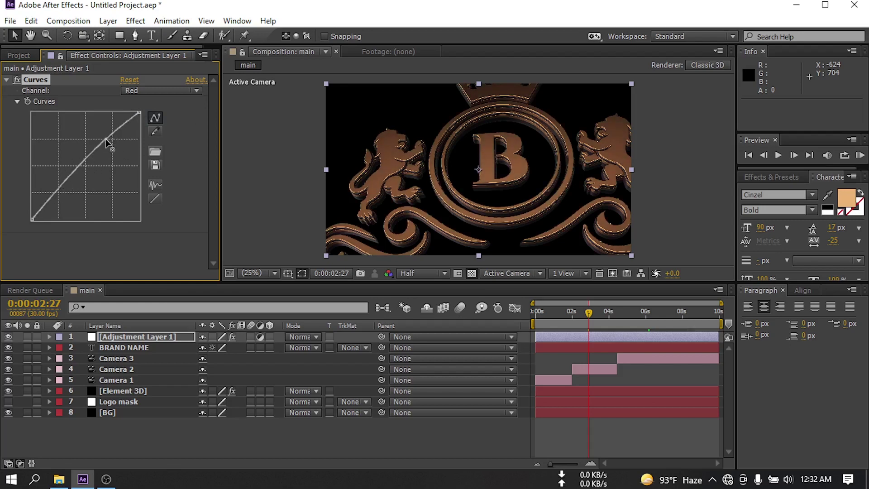
pyautogui.moveTo(57, 185); pyautogui.dragTo(56, 197)
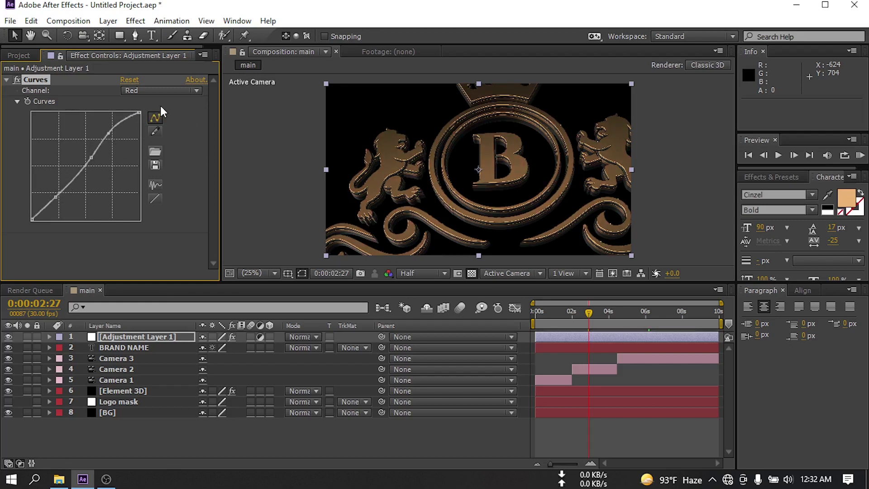
# Adjust the Green curve and pull the Blue curve below the diagonal for a golden tone, and collapse the Curves effect
pyautogui.click(160, 90)
pyautogui.click(158, 114)
pyautogui.moveTo(112, 139)
pyautogui.mouseDown()
pyautogui.moveTo(114, 152)
pyautogui.moveTo(112, 137)
pyautogui.moveTo(118, 147)
pyautogui.mouseUp()
pyautogui.click(160, 90)
pyautogui.click(150, 144)
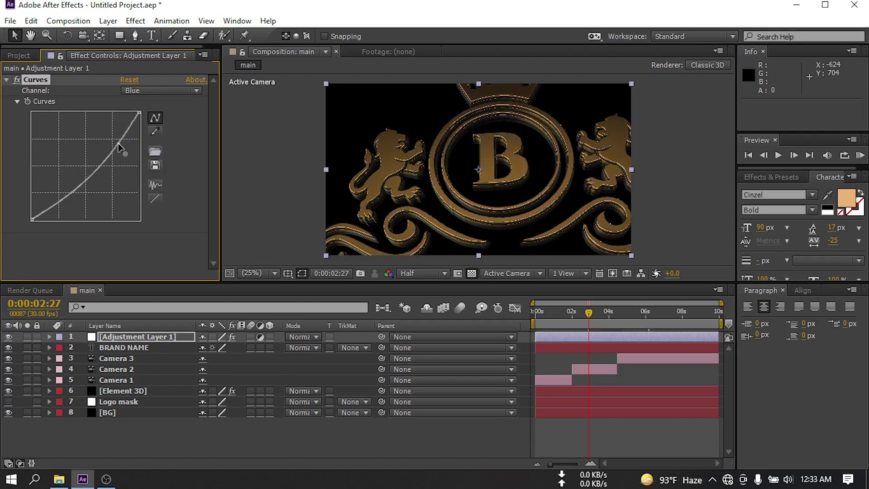
pyautogui.moveTo(64, 203); pyautogui.dragTo(75, 188)
pyautogui.click(146, 90)
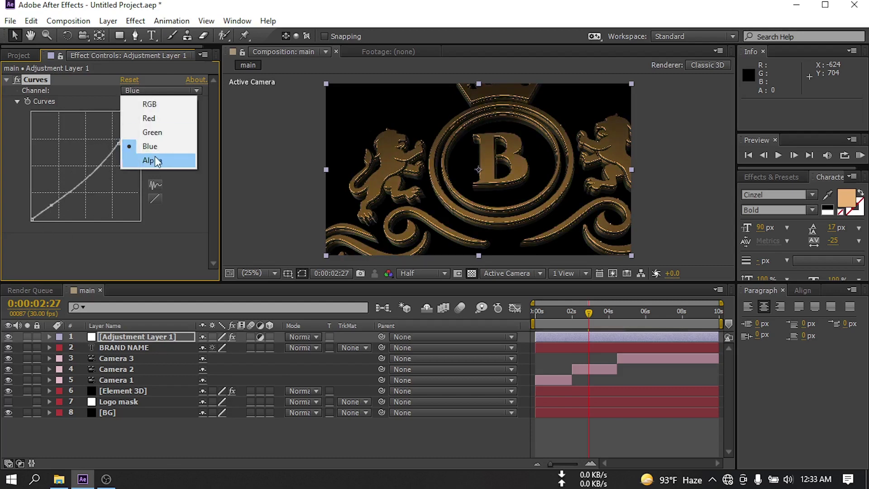
pyautogui.click(149, 157)
pyautogui.click(7, 80)
# Create a black 1920 x 1080 px solid named Flare and apply the Optical Flares effect to it
pyautogui.rightClick(124, 428)
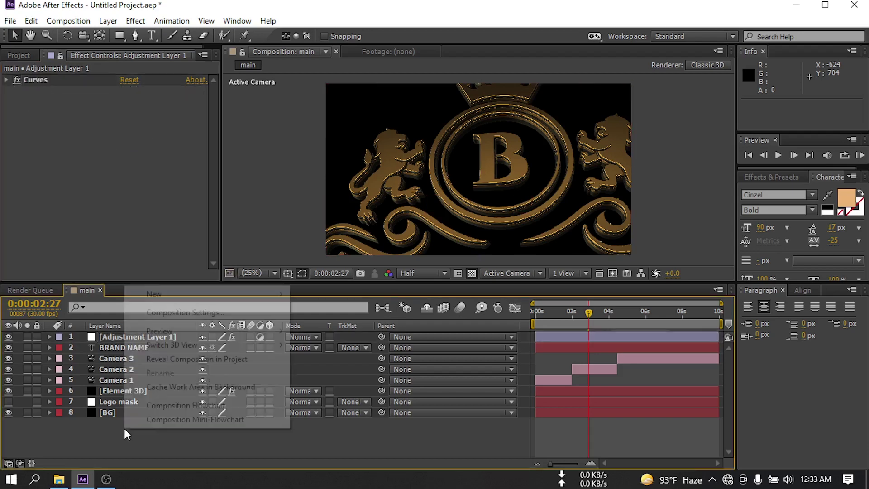
pyautogui.moveTo(243, 295)
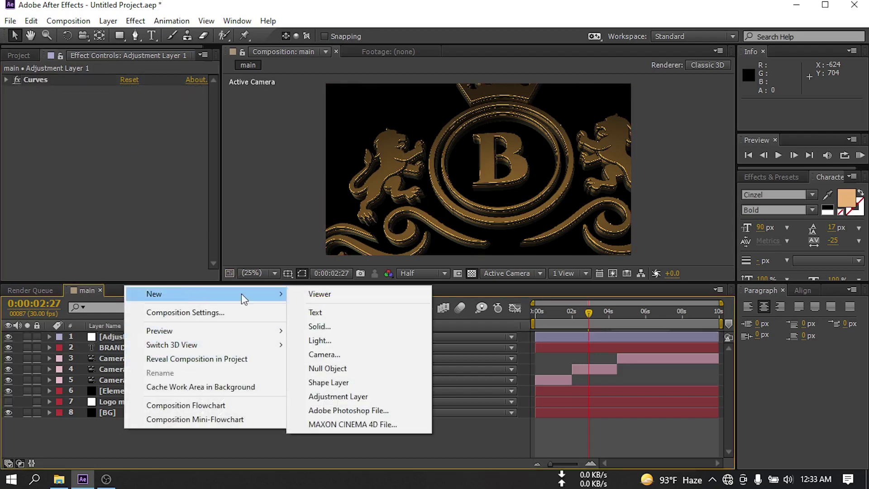
pyautogui.click(337, 328)
pyautogui.write('Flare')
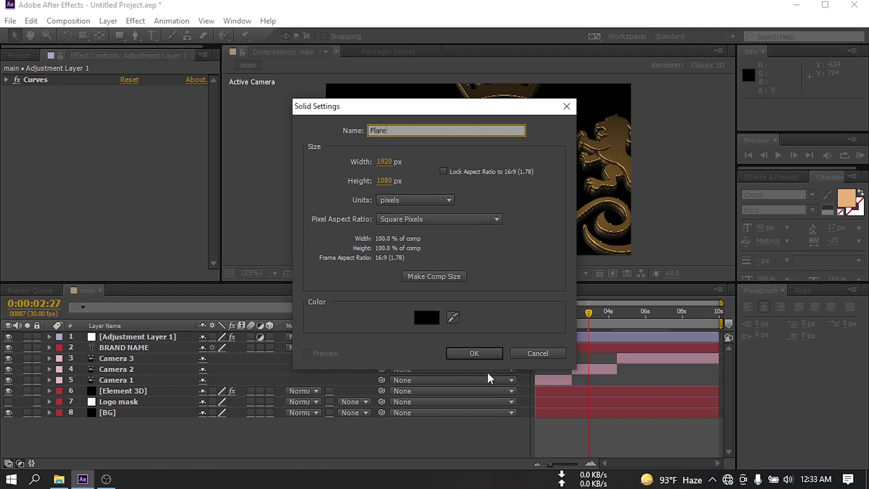
pyautogui.click(482, 354)
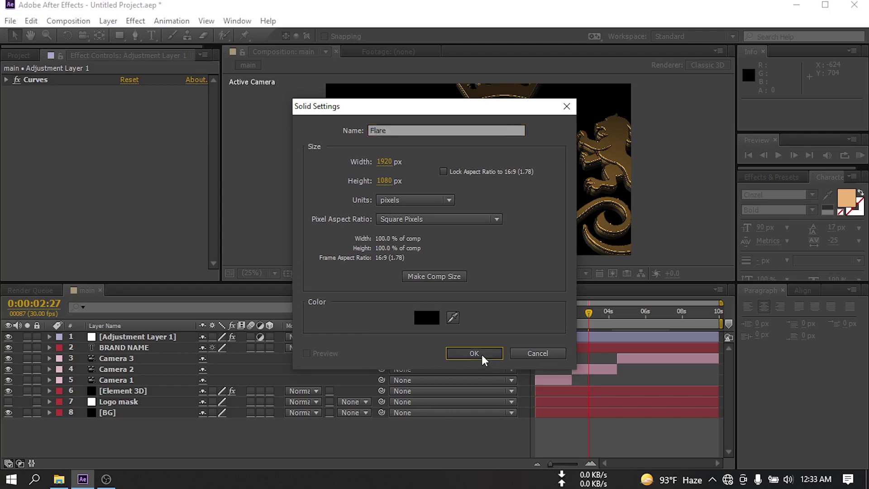
pyautogui.click(136, 21)
pyautogui.moveTo(188, 436)
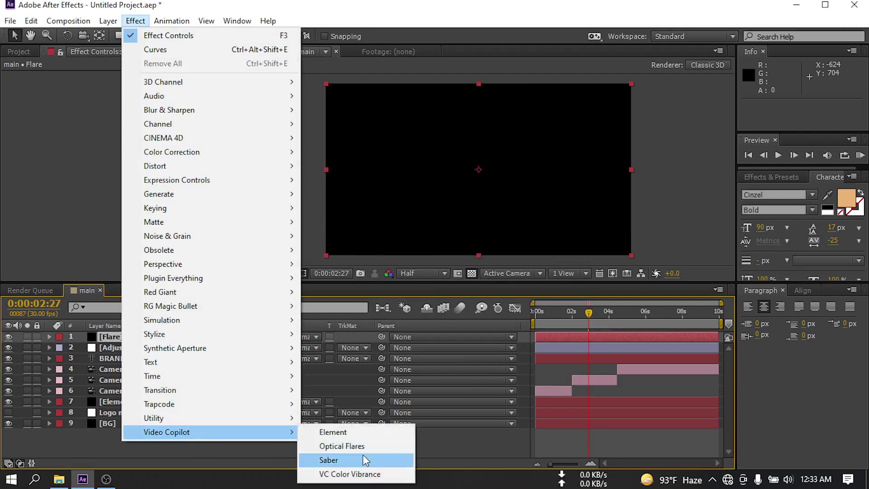
pyautogui.click(351, 445)
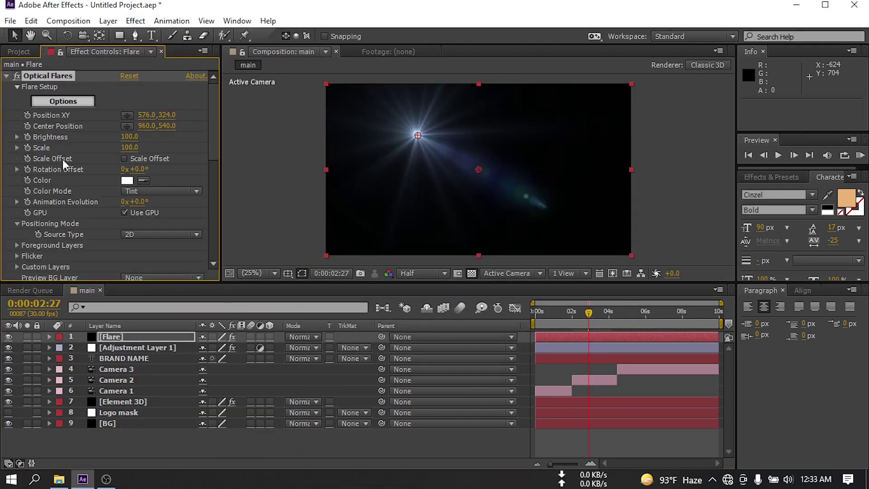
# Clear the default Optical Flares elements and build a new flare from the Streak and Lens Orbs lens objects
pyautogui.click(60, 99)
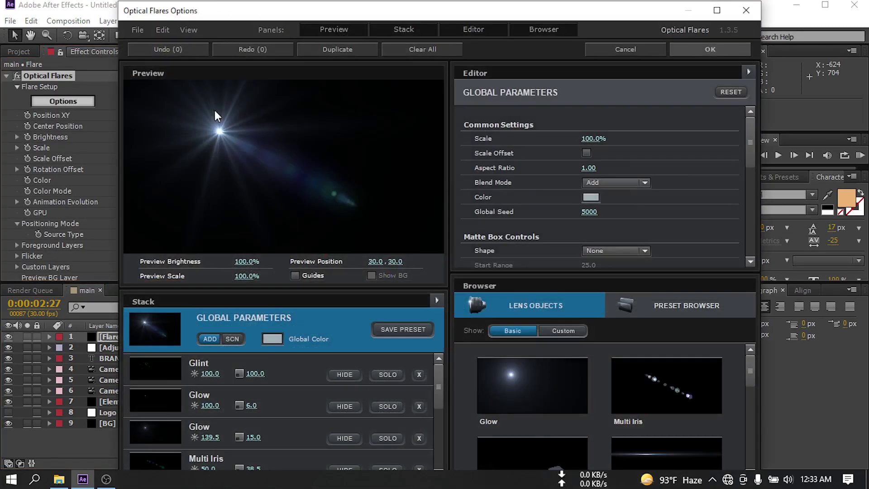
pyautogui.click(422, 49)
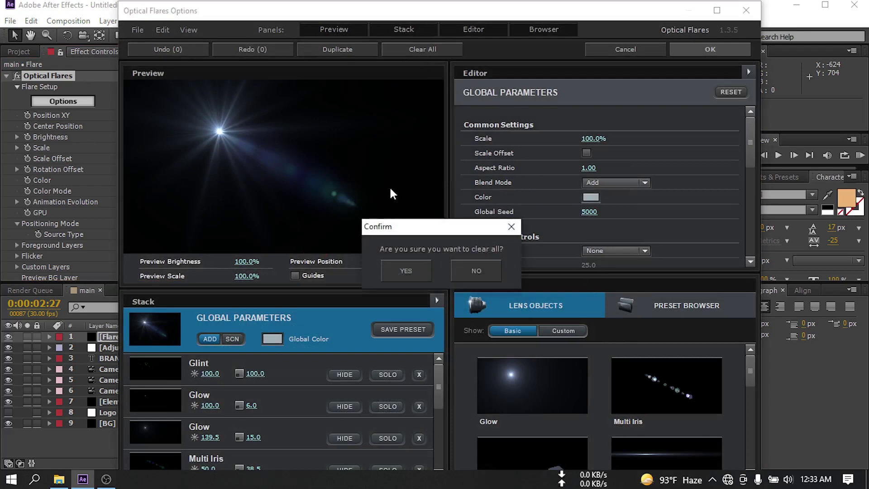
pyautogui.click(401, 268)
pyautogui.scroll(-2, 660, 392)
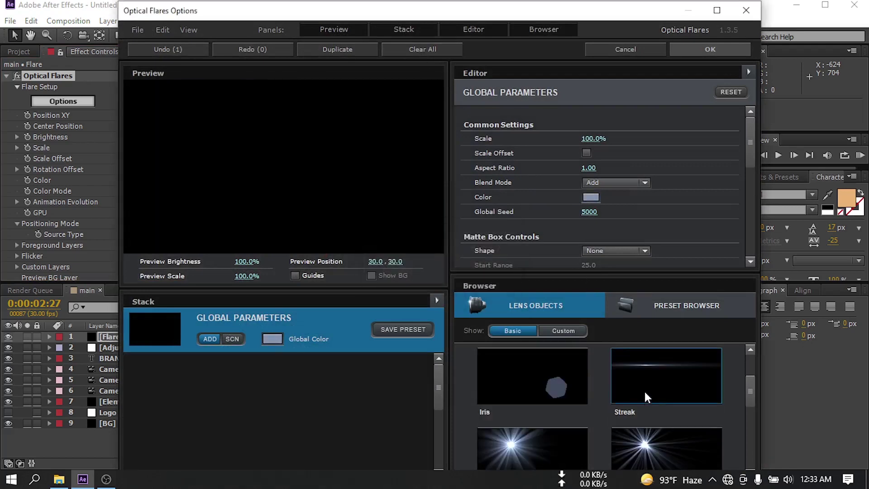
pyautogui.click(645, 381)
pyautogui.scroll(-3, 672, 395)
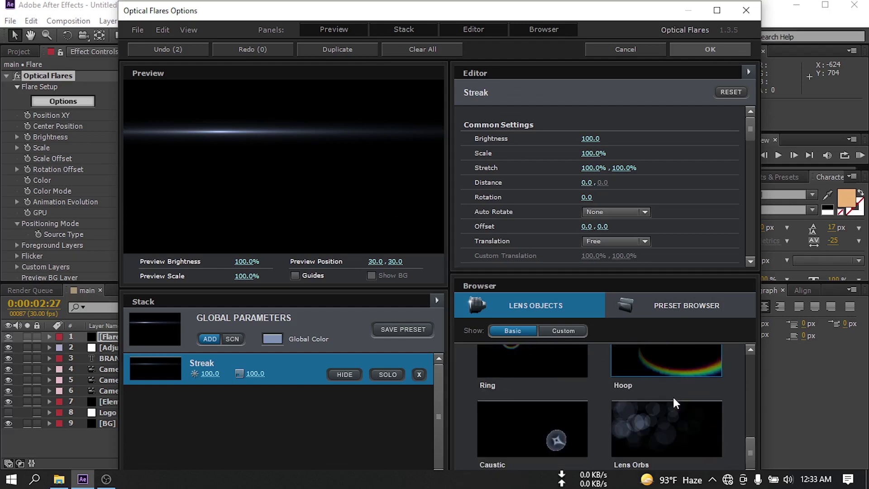
pyautogui.click(653, 414)
pyautogui.moveTo(215, 153); pyautogui.dragTo(274, 164)
pyautogui.click(743, 52)
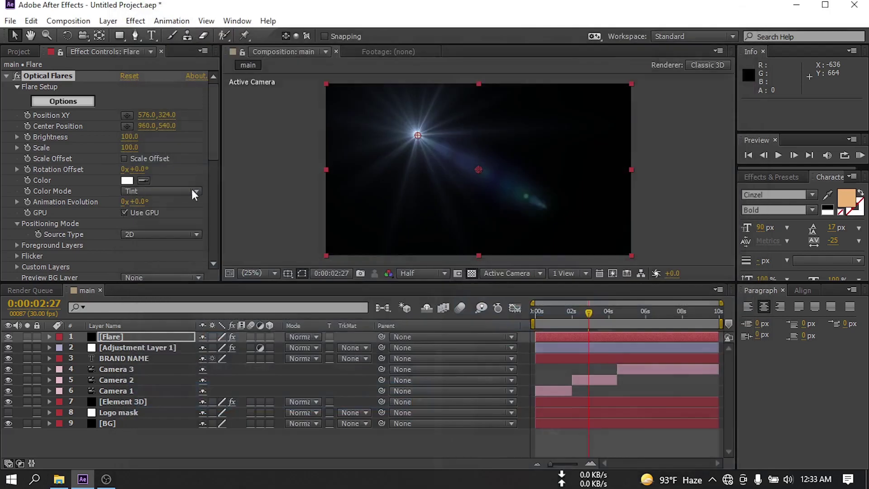
# Set the Optical Flares render mode to On Transparent
pyautogui.scroll(-5, 11, 228)
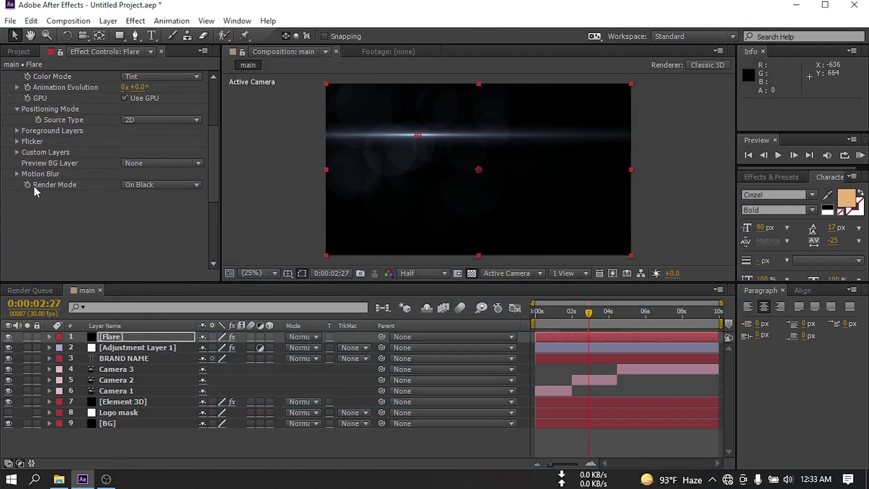
pyautogui.click(149, 185)
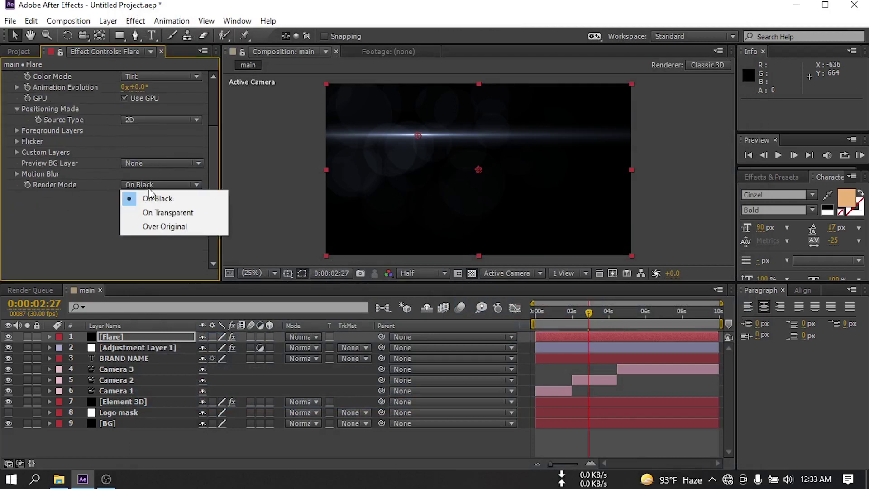
pyautogui.click(168, 213)
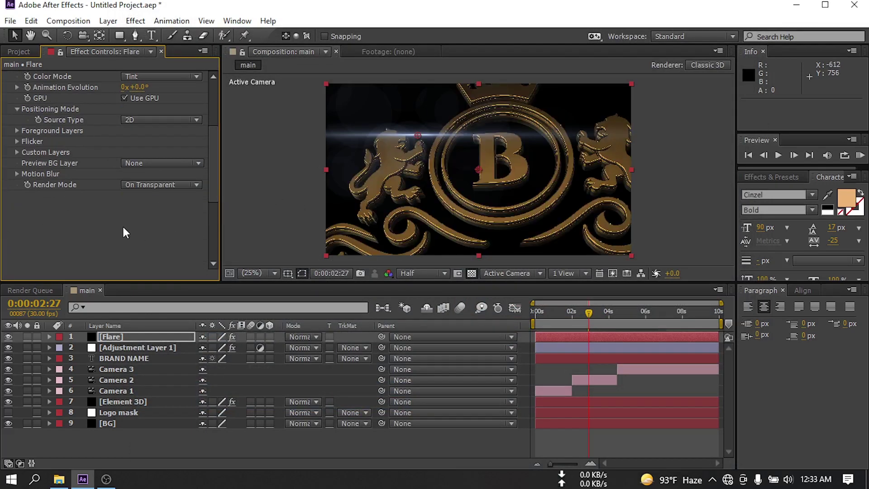
# Sample the flare colour from the gold logo and move the flare just outside the frame's upper-left corner, at about -44, 60
pyautogui.scroll(5, 116, 174)
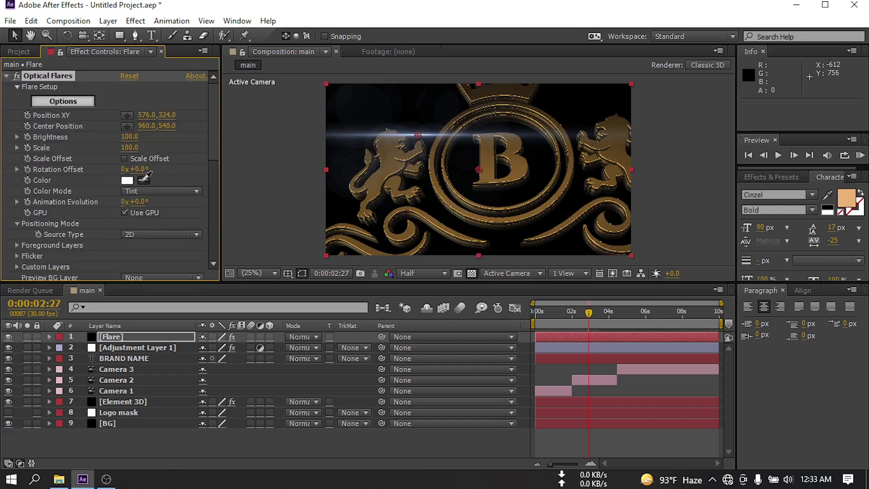
pyautogui.click(492, 154)
pyautogui.click(319, 93)
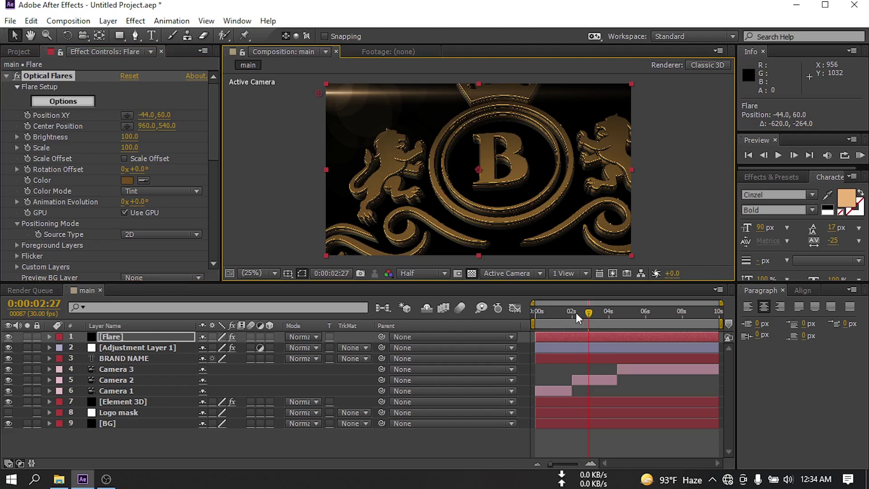
# Keyframe the flare's Position XY from about 1928, 36 at 0:00:00:00 to about 1604, 1072 at 0:00:01:29
pyautogui.press('Home')
pyautogui.click(519, 315)
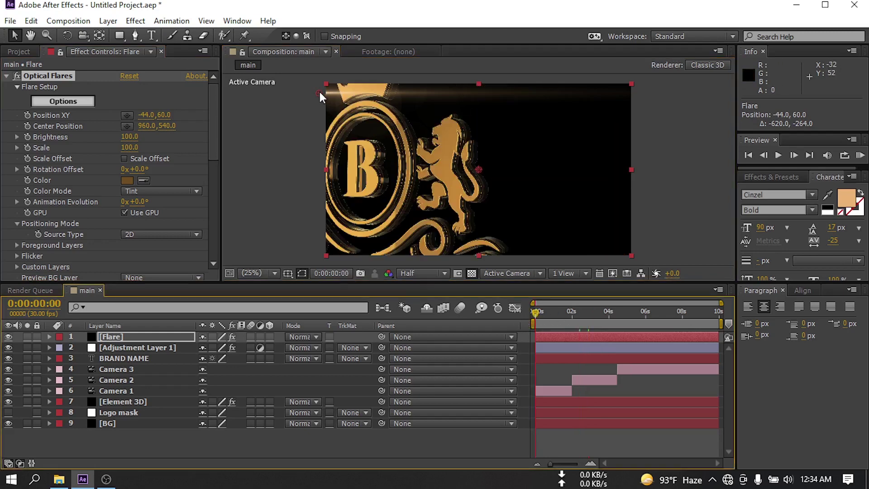
pyautogui.moveTo(321, 92); pyautogui.dragTo(633, 89)
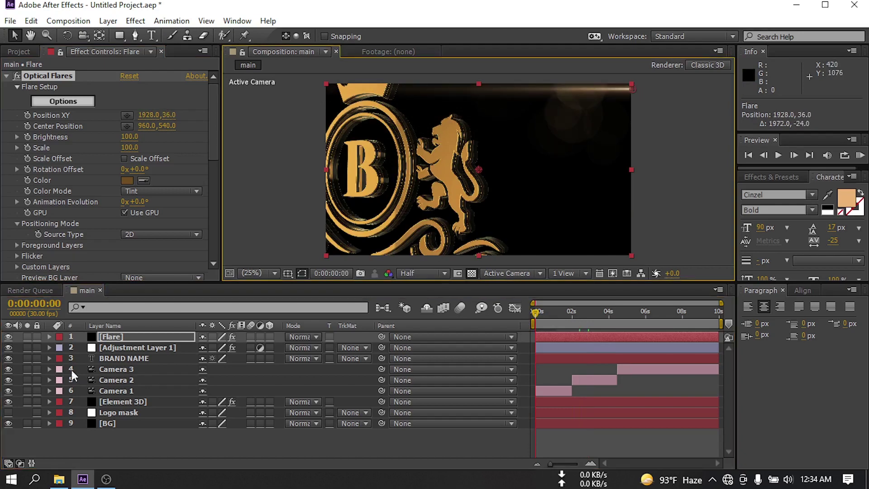
pyautogui.click(26, 115)
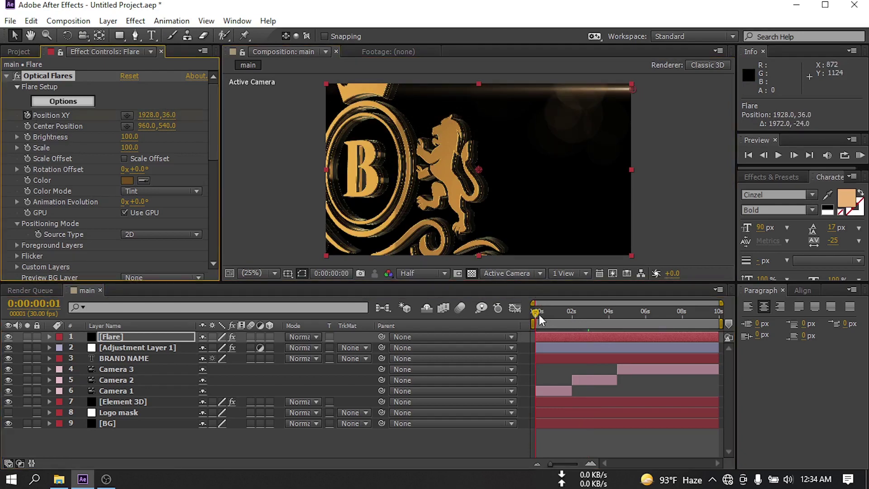
pyautogui.moveTo(539, 314); pyautogui.dragTo(569, 313)
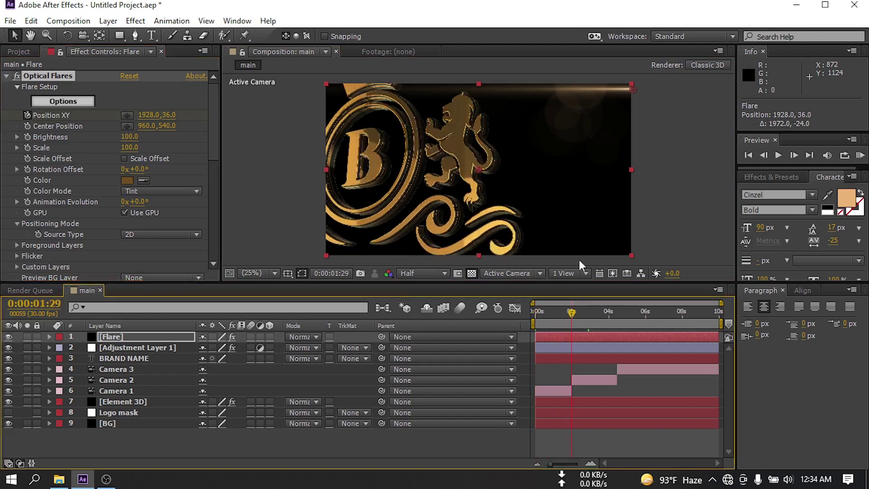
pyautogui.moveTo(634, 88); pyautogui.dragTo(583, 255)
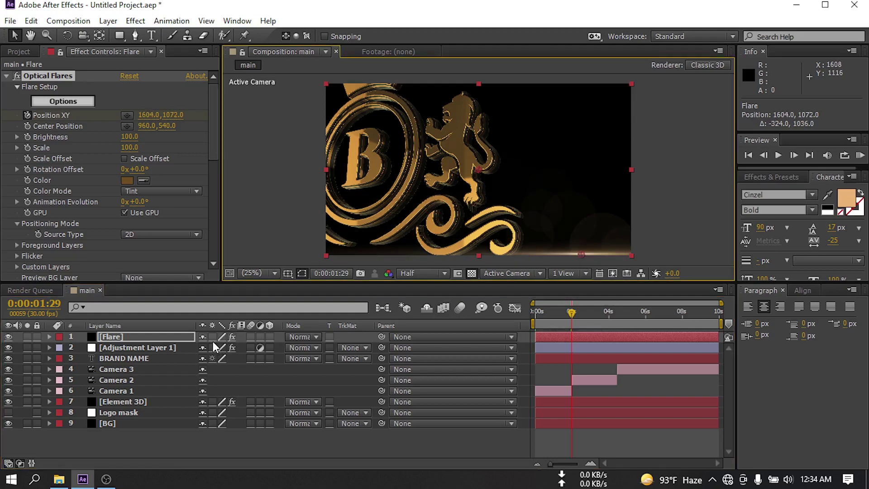
# Split the Flare layer at 0:00:01:29 and delete the Position XY keyframes from the second part
pyautogui.hotkey('ctrl', 'shift', 'd')
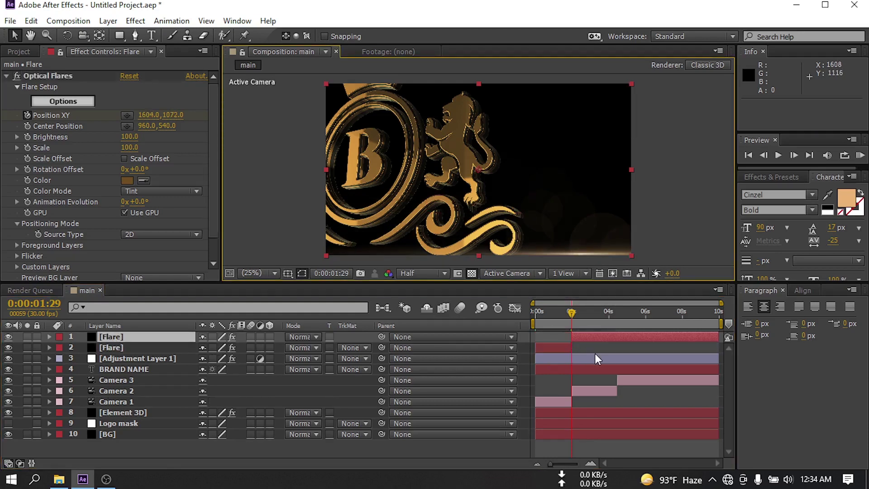
pyautogui.press('u')
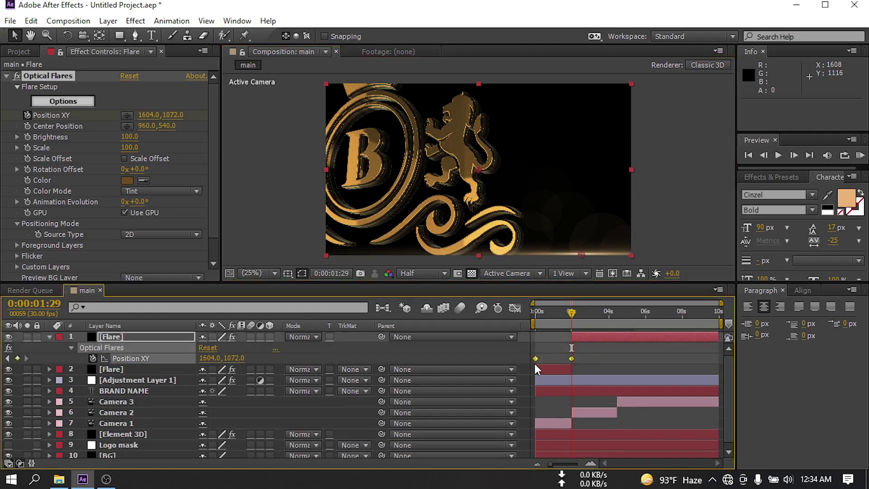
pyautogui.moveTo(534, 363); pyautogui.dragTo(583, 329)
pyautogui.press('Delete')
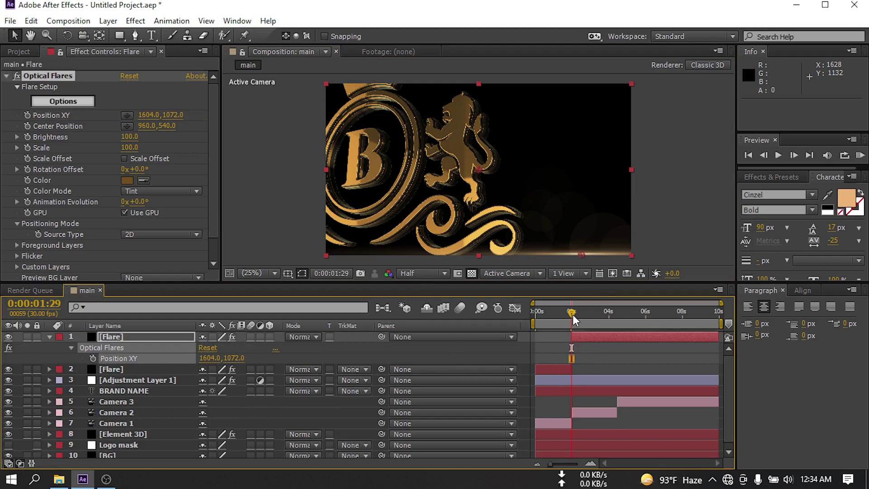
# Keyframe the second flare's Position XY from about -88, 1020 at 0:00:02:00 to about -32, 56 at 0:00:04:13
pyautogui.moveTo(573, 312); pyautogui.dragTo(574, 312)
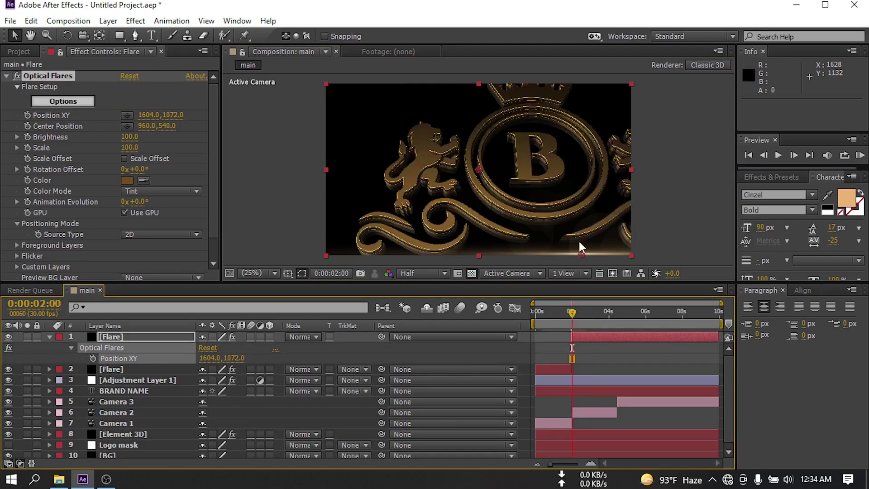
pyautogui.moveTo(581, 252); pyautogui.dragTo(311, 245)
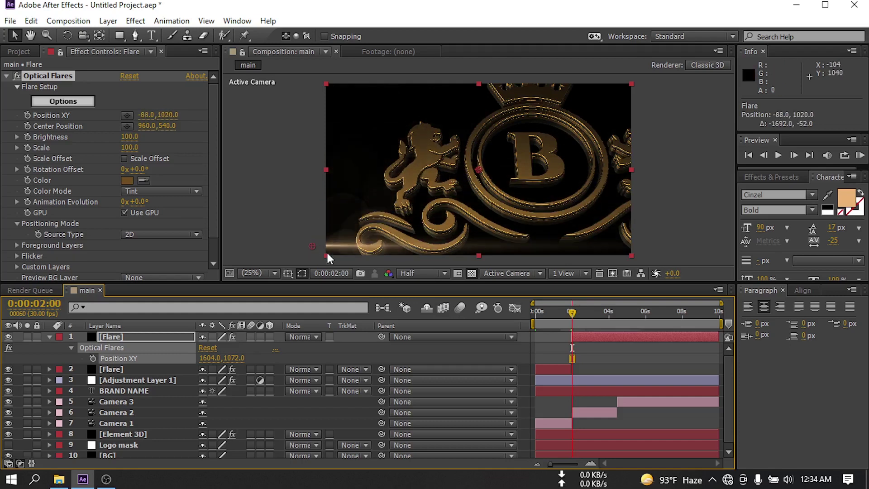
pyautogui.click(93, 359)
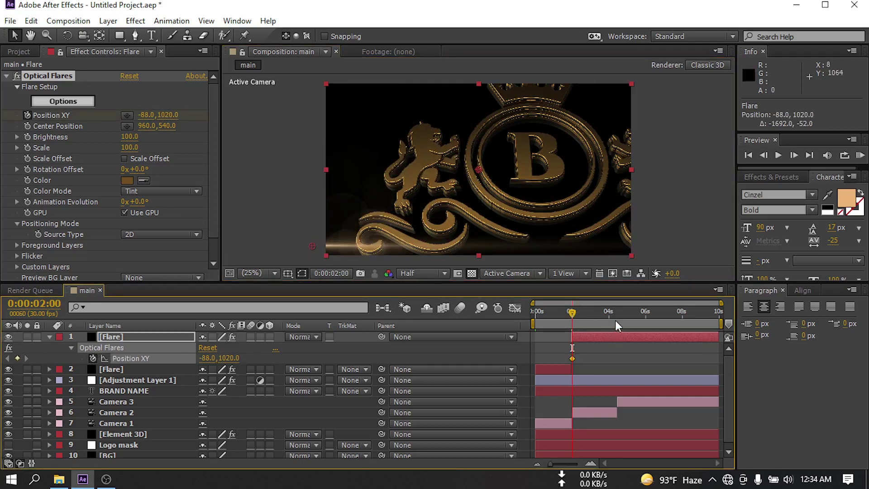
pyautogui.moveTo(574, 312); pyautogui.dragTo(616, 316)
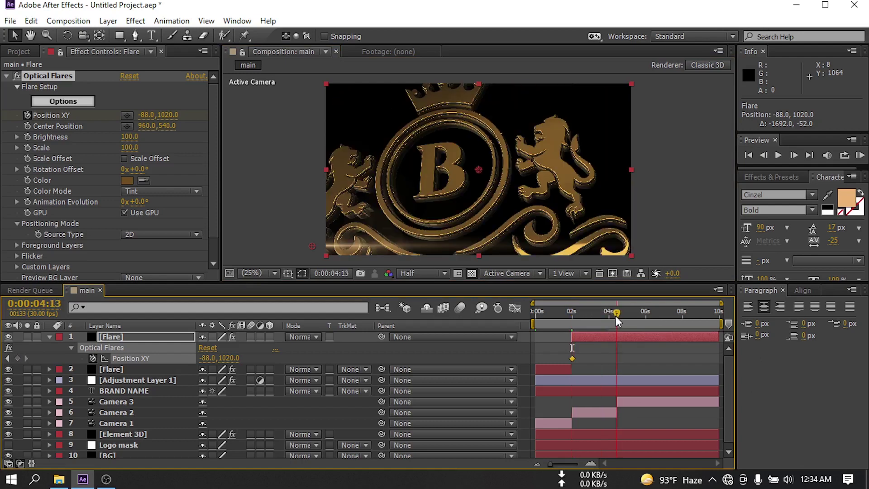
pyautogui.moveTo(312, 246)
pyautogui.mouseDown()
pyautogui.moveTo(329, 148)
pyautogui.moveTo(322, 90)
pyautogui.mouseUp()
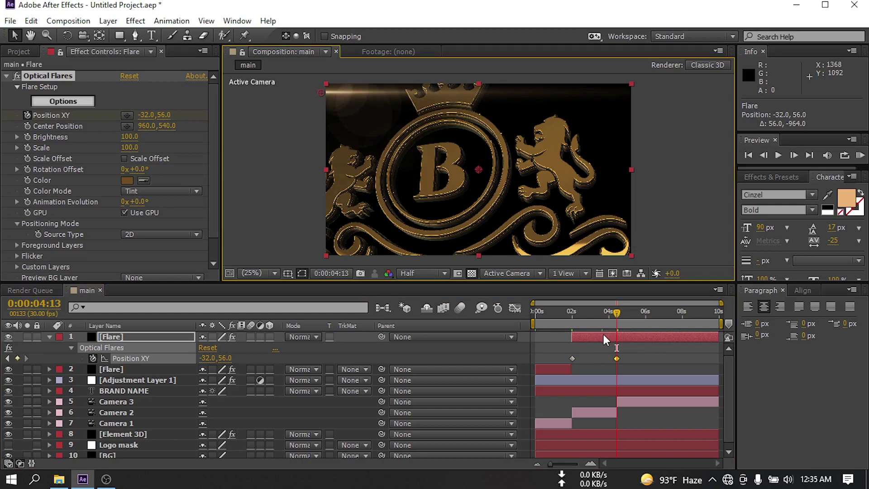
# Split the second Flare layer at 0:00:04:13 and delete the Position XY keyframes from the new third part
pyautogui.hotkey('ctrl', 'shift', 'd')
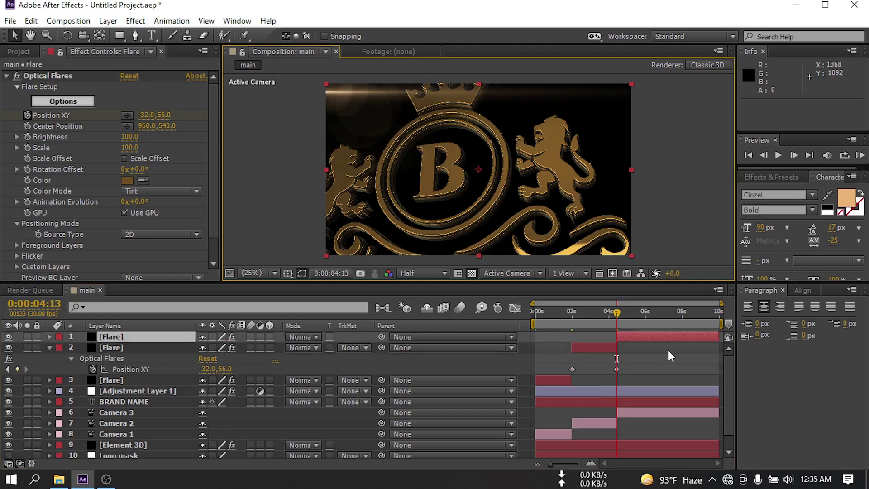
pyautogui.click(49, 347)
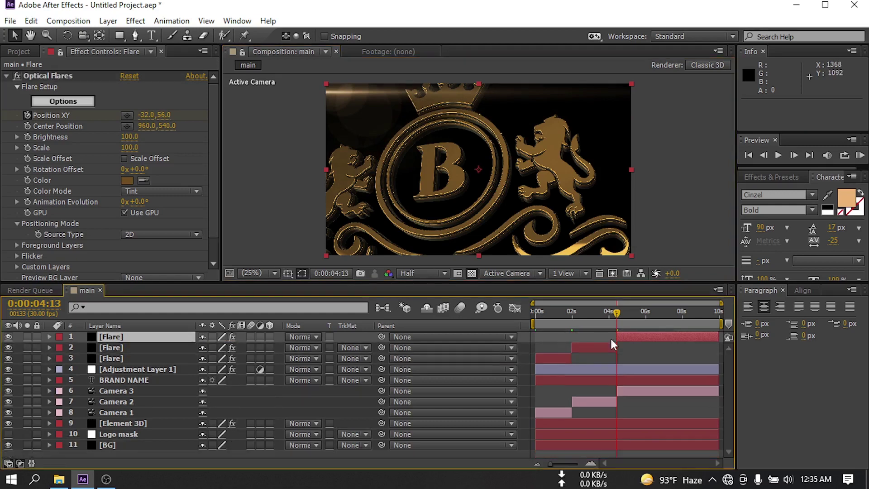
pyautogui.press('u')
pyautogui.moveTo(631, 344); pyautogui.dragTo(561, 366)
pyautogui.press('Delete')
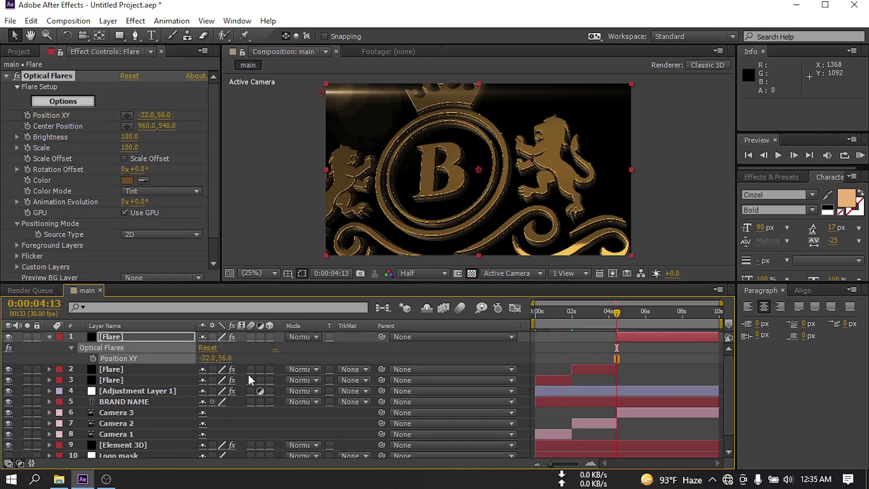
# Keyframe the third flare's Position XY from about -36, 52 one frame after the split to about 956, 504 at 0:00:07:08
pyautogui.moveTo(333, 92); pyautogui.dragTo(320, 90)
pyautogui.press('pagedown')
pyautogui.click(92, 358)
pyautogui.moveTo(624, 314); pyautogui.dragTo(670, 314)
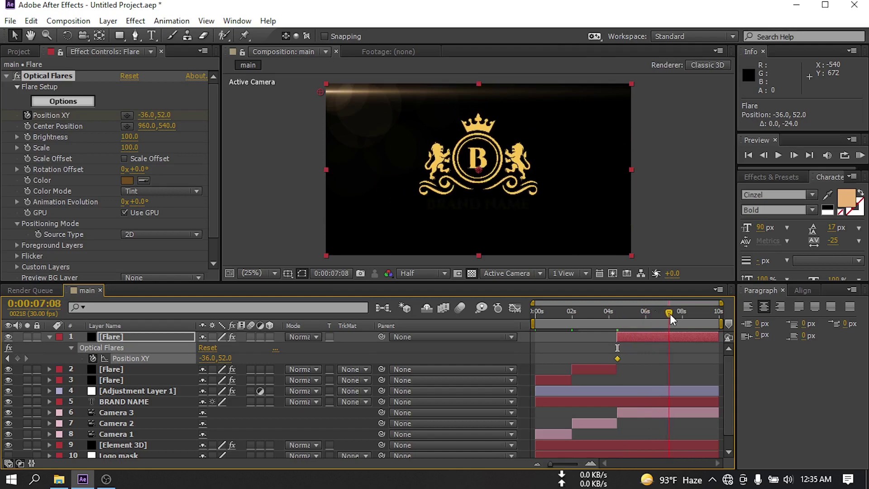
pyautogui.moveTo(319, 91); pyautogui.dragTo(477, 162)
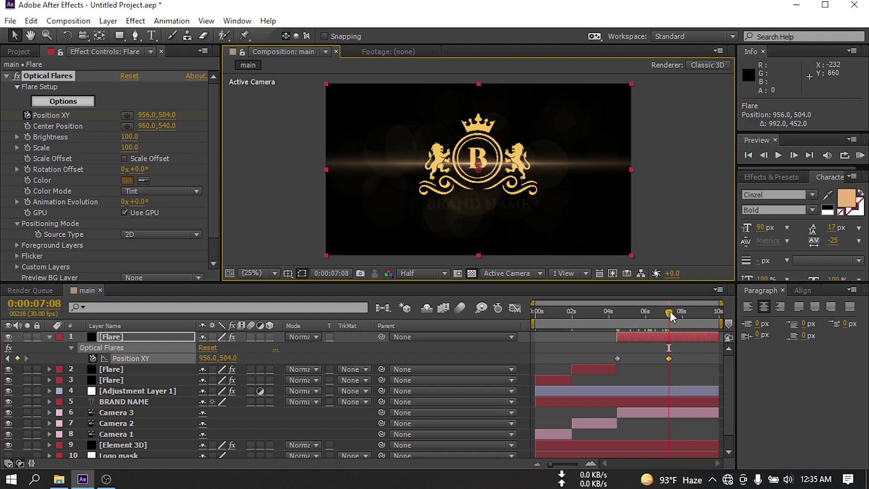
# Keyframe the third flare's Scale from 100 at 0:00:05:15 to 1 at 0:00:07:08, and preview the animation
pyautogui.moveTo(670, 312); pyautogui.dragTo(637, 316)
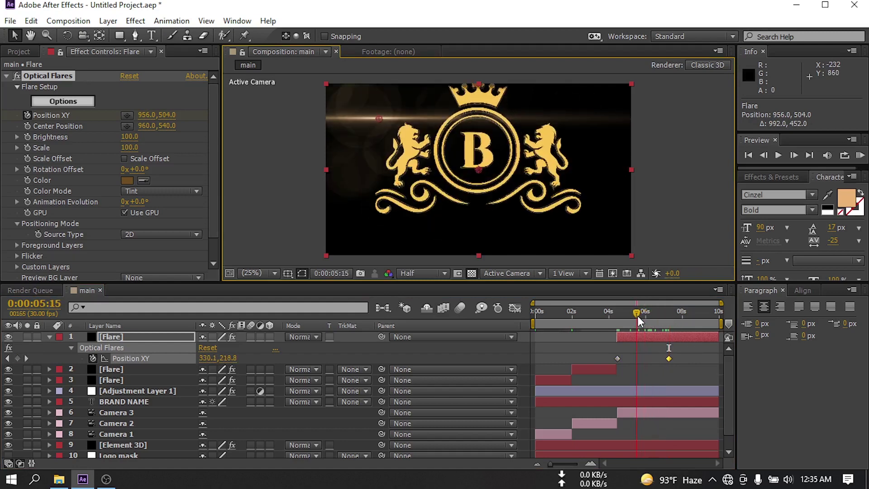
pyautogui.click(28, 146)
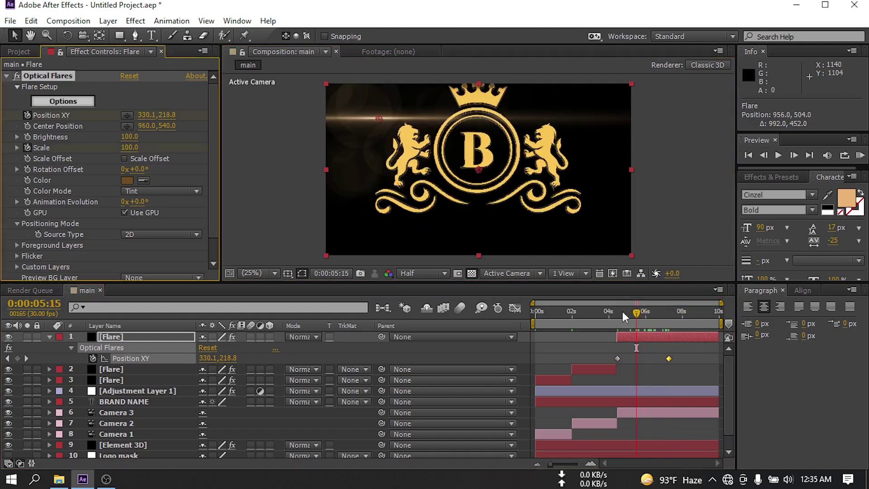
pyautogui.moveTo(641, 313); pyautogui.dragTo(668, 312)
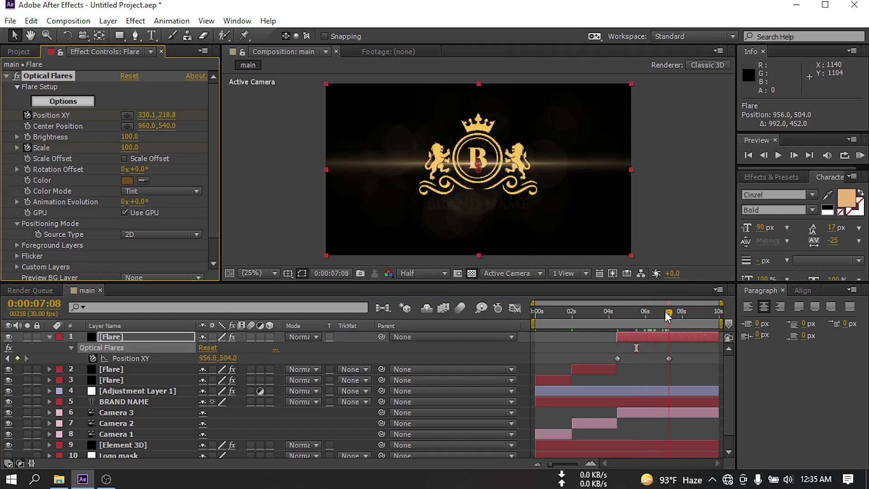
pyautogui.click(127, 148)
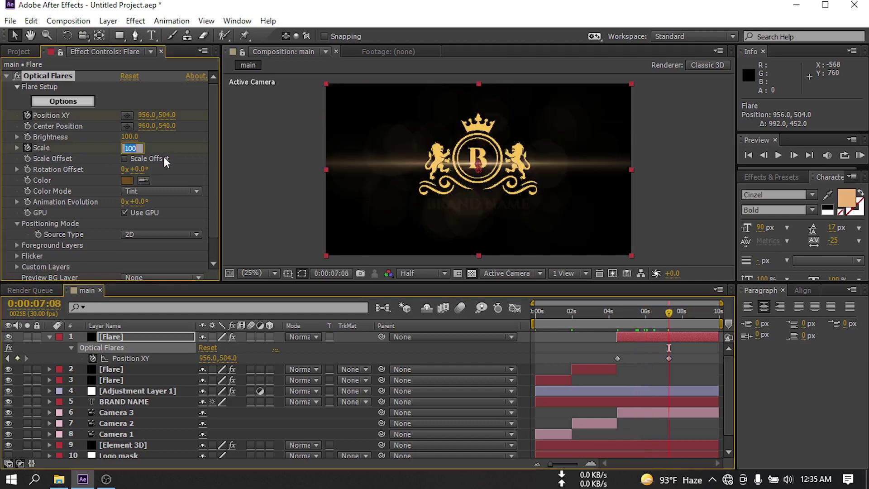
pyautogui.write('1')
pyautogui.press('Return')
pyautogui.press('u')
pyautogui.press('KP_0')
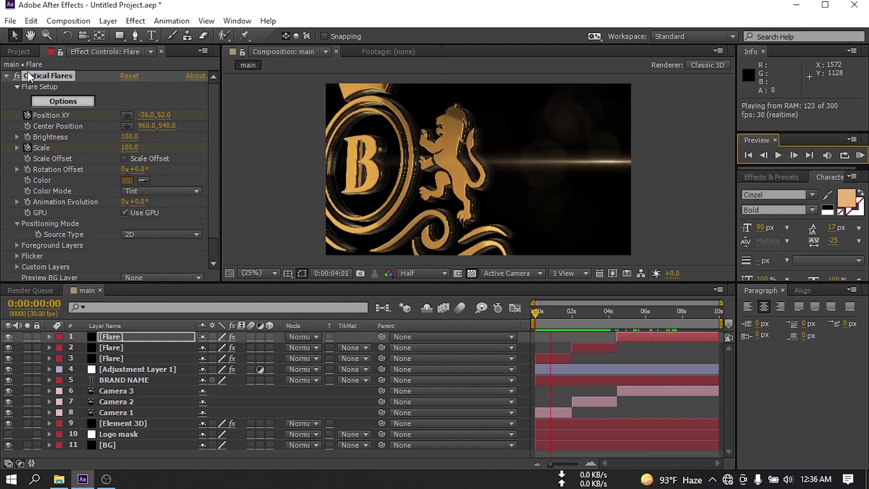
# Set Add Lighting to Cinema in the Element 3D layer's render settings, and preview the animation from the start
pyautogui.click(7, 75)
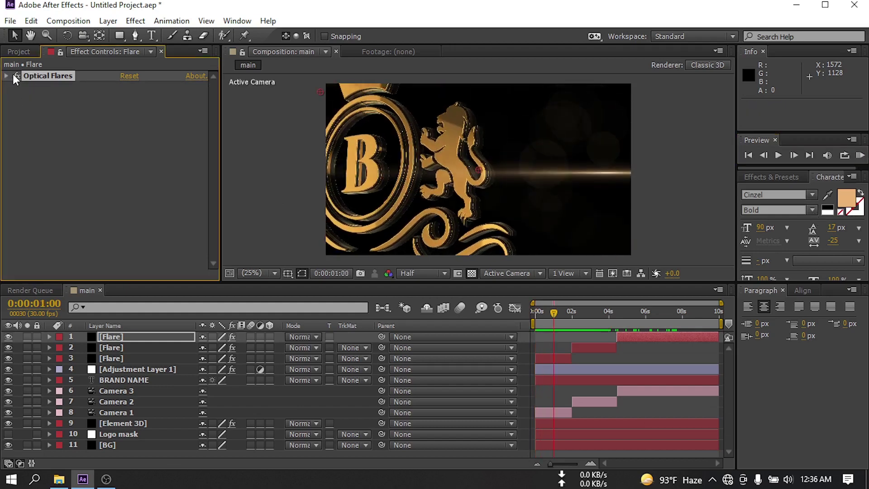
pyautogui.click(115, 424)
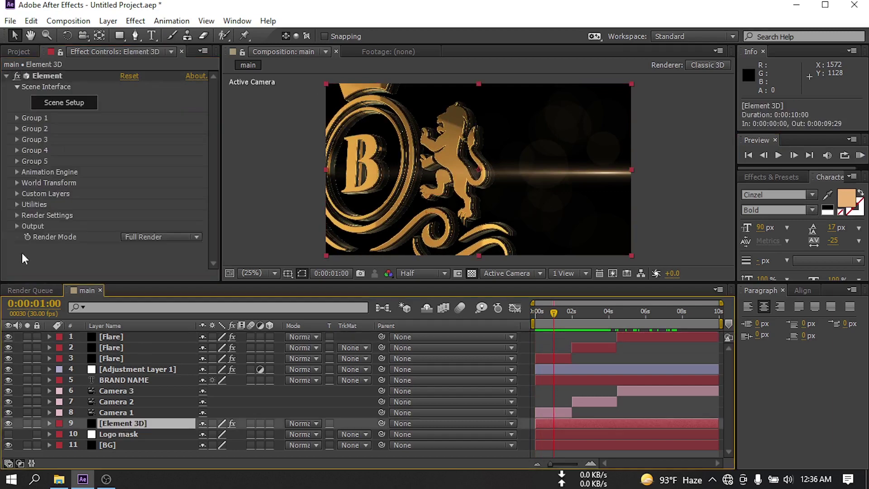
pyautogui.click(17, 216)
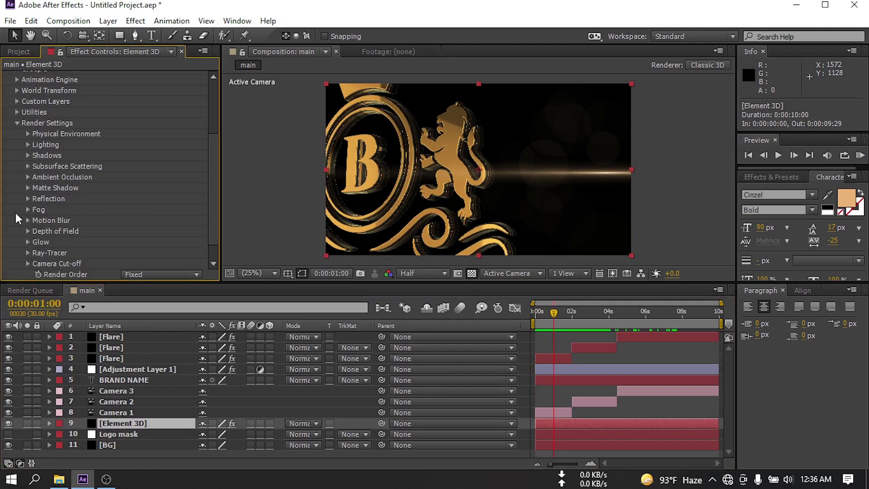
pyautogui.click(26, 143)
pyautogui.click(141, 179)
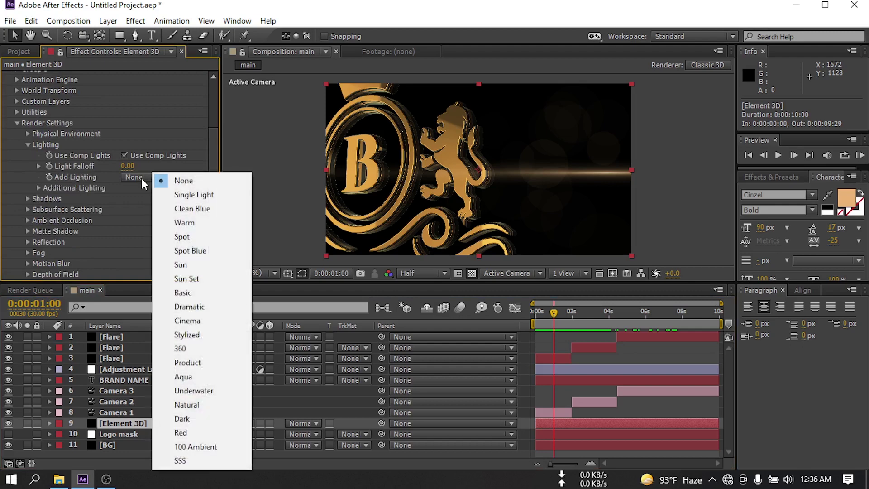
pyautogui.click(195, 320)
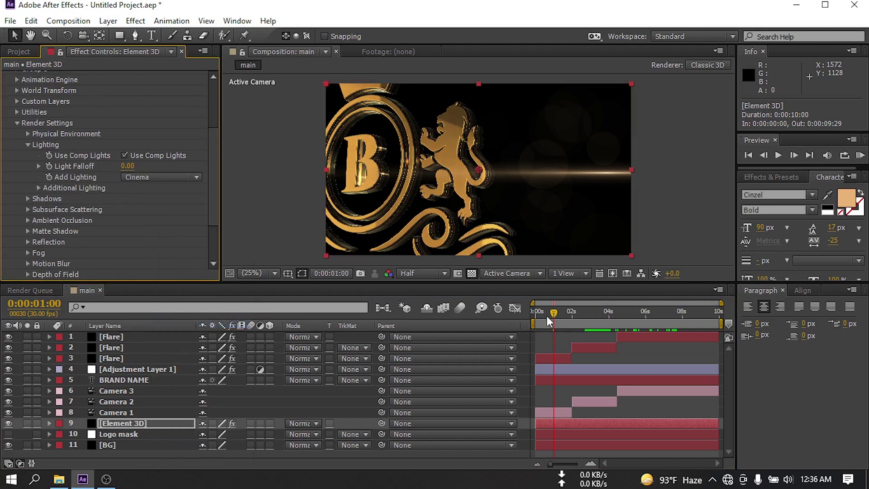
pyautogui.moveTo(552, 313); pyautogui.dragTo(517, 318)
pyautogui.press('KP_0')
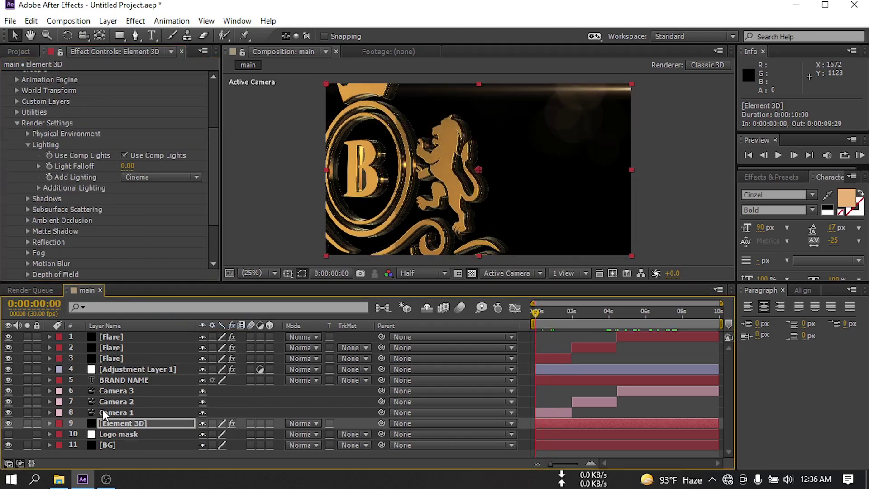